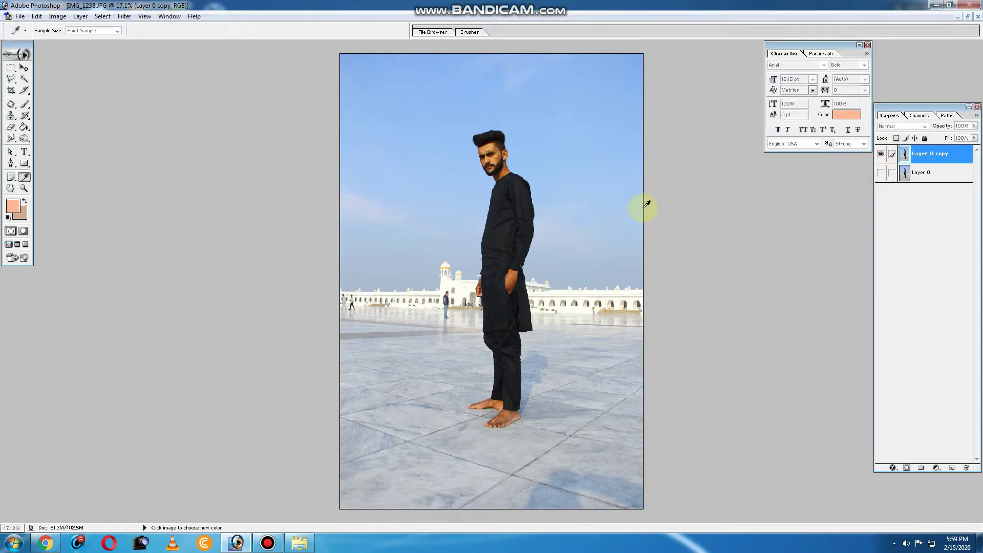
Dismiss Levels and bring up the Curves dialog for the duplicated photo layer.
key(ctrl+l)
click(865, 142)
key(ctrl+m)
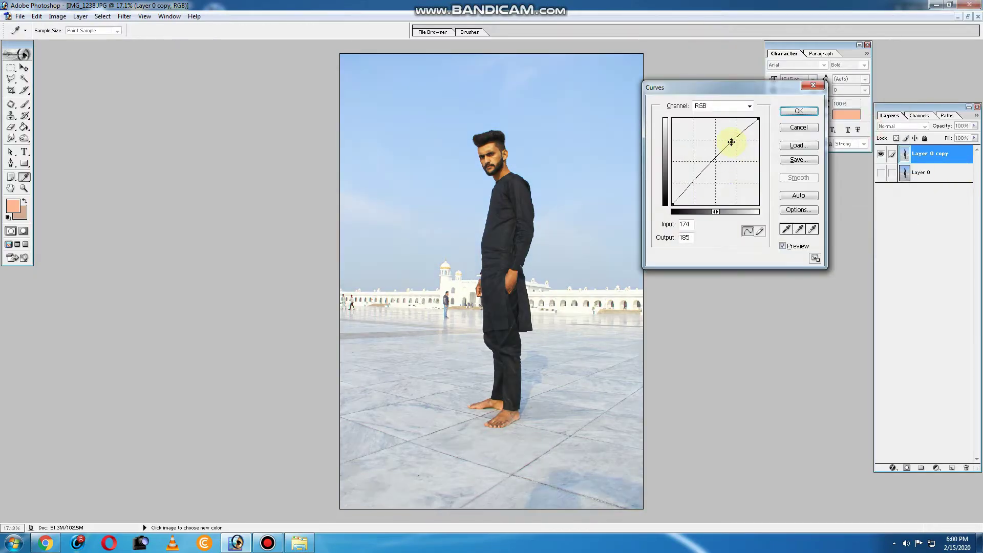
Add a curve point, lift the shadows, and apply the Curves edit.
click(735, 145)
drag(691, 186, 688, 184)
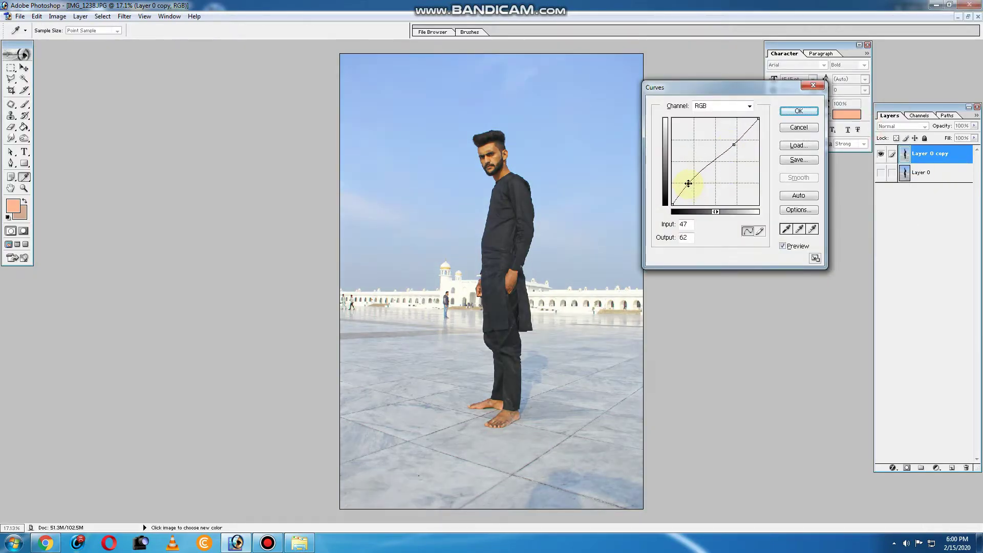
click(798, 112)
Apply Portraiture skin smoothing and Noiseware noise reduction to the photo.
click(125, 16)
click(263, 232)
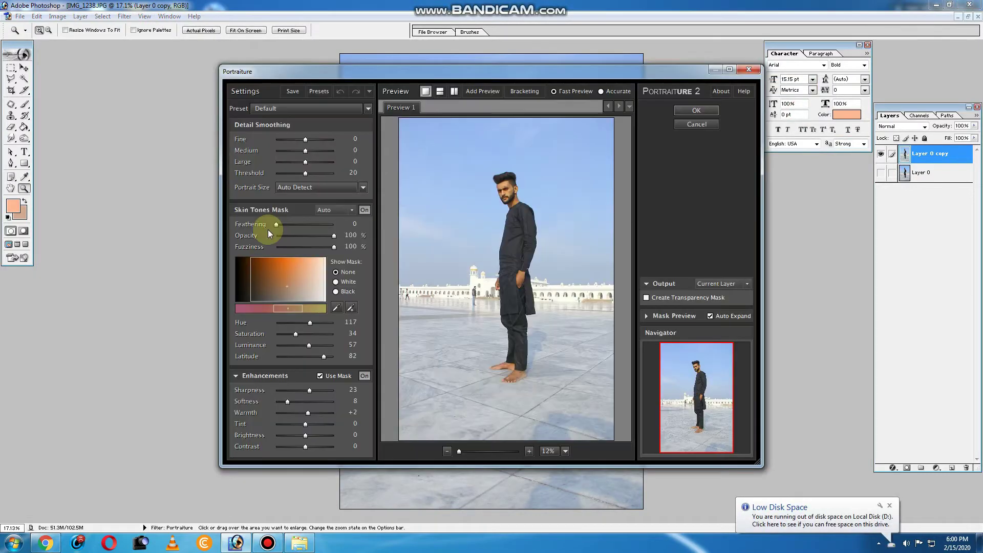
key(Return)
click(125, 15)
mouse_move(145, 232)
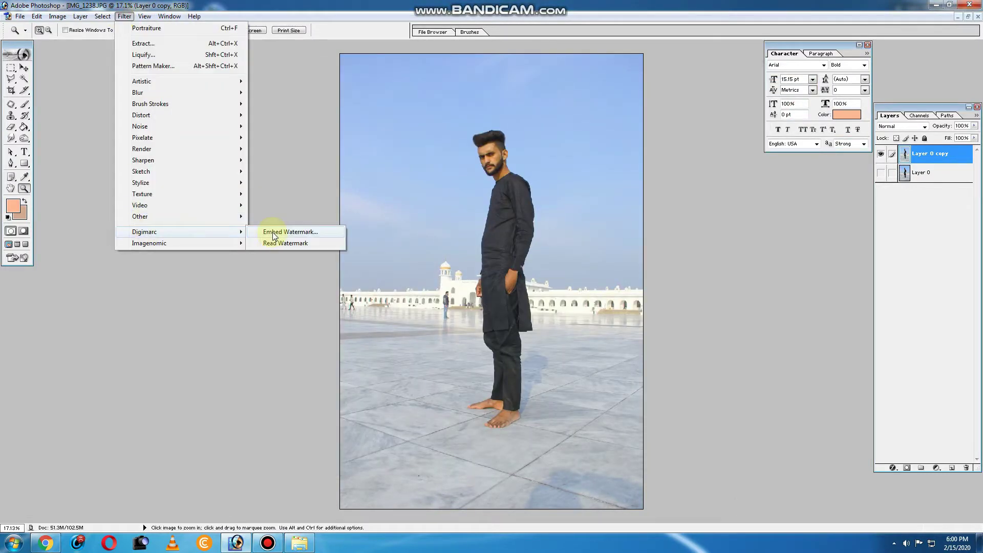
click(287, 243)
key(Return)
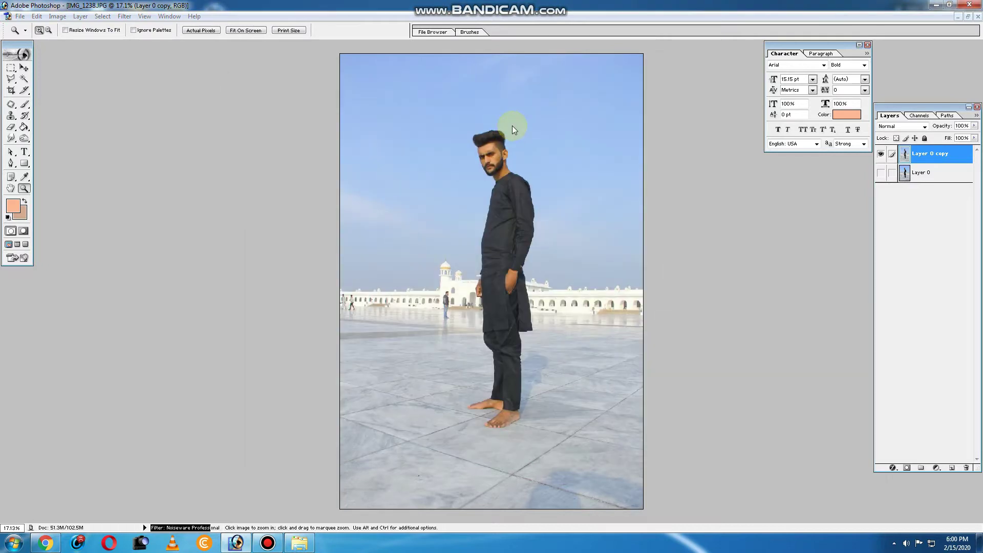
click(937, 467)
Add a Selective Color layer and set Blues to +100/+100/-100/+100 for a deep sky.
click(910, 406)
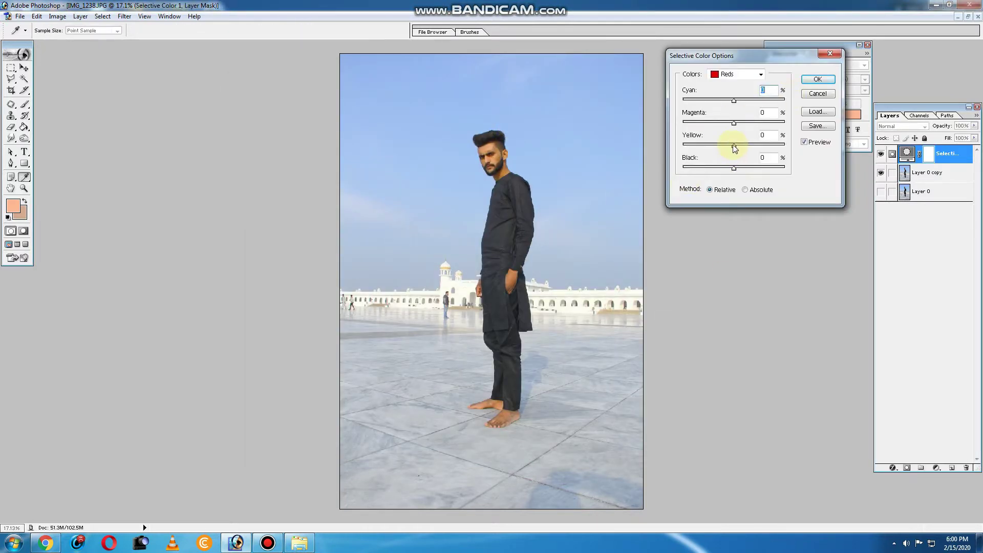
click(761, 74)
click(727, 115)
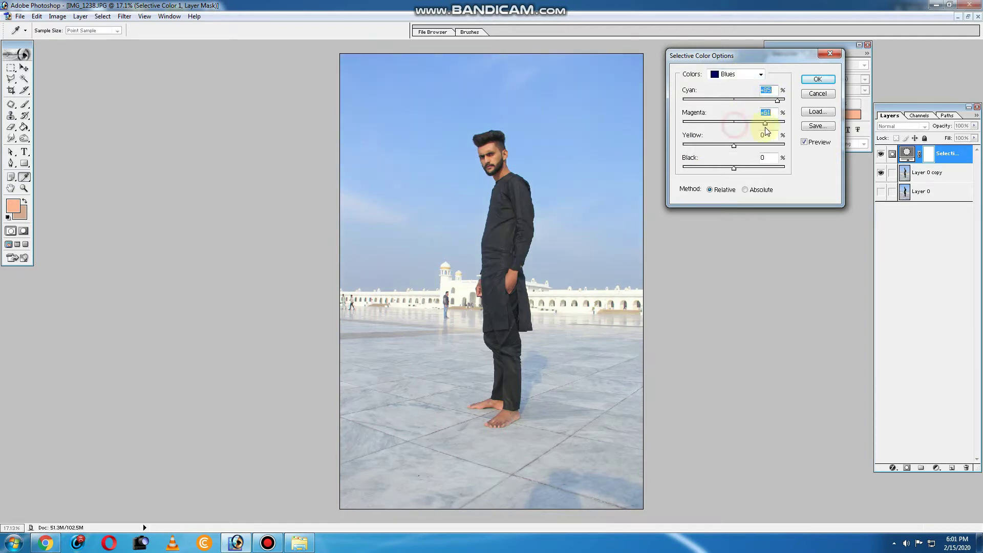
drag(733, 168, 777, 169)
drag(785, 125, 793, 126)
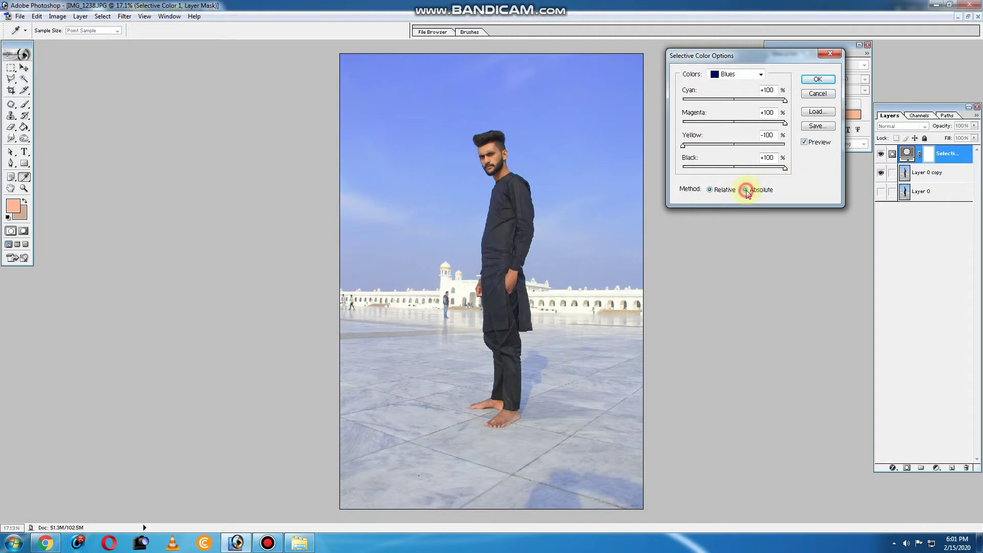
Remove black from Yellows and add black and cyan to Whites.
click(761, 74)
click(727, 84)
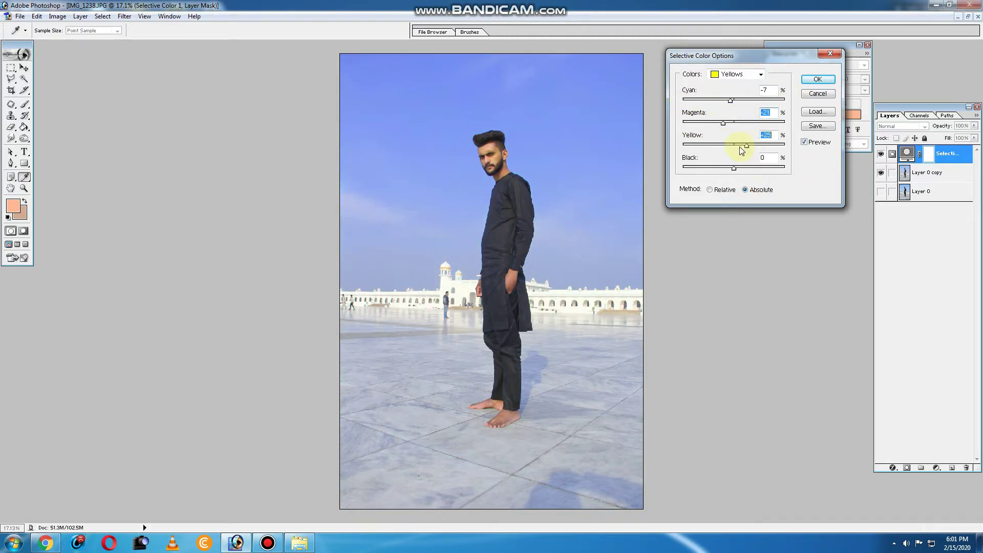
drag(734, 168, 716, 169)
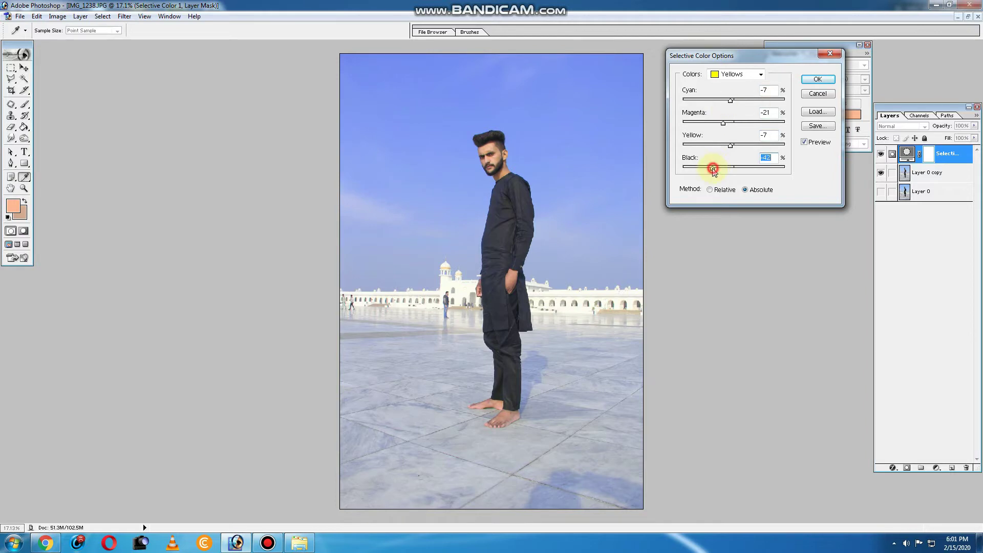
click(761, 75)
click(728, 121)
mouse_move(734, 168)
mouse_down()
mouse_move(724, 171)
mouse_move(738, 169)
mouse_up()
drag(734, 100, 725, 123)
Deepen Blacks by +21% with a slight magenta nudge.
click(761, 74)
click(727, 97)
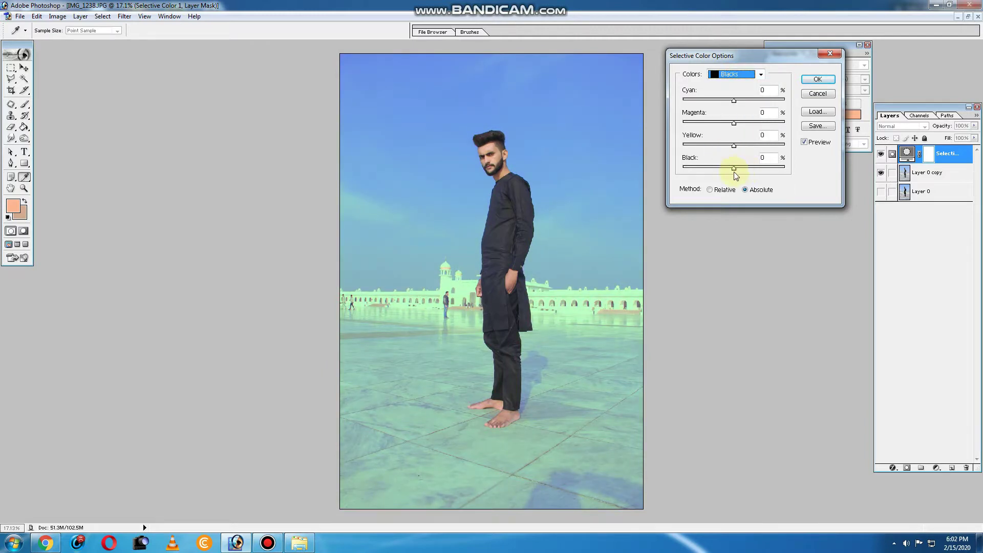
drag(734, 168, 745, 168)
drag(734, 123, 736, 125)
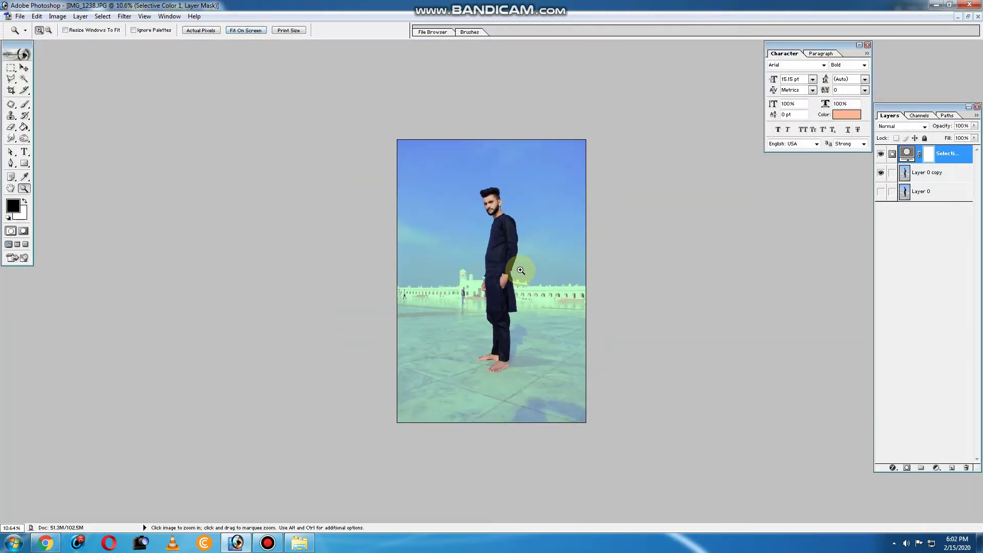
click(521, 270)
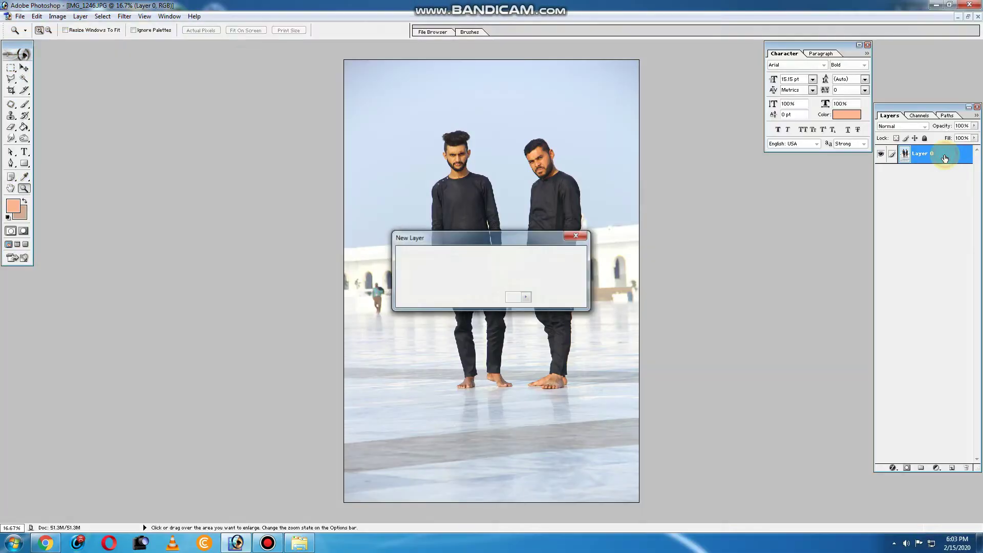
Duplicate Layer 0 of IMG_1246.JPG for editing.
key(Return)
click(125, 16)
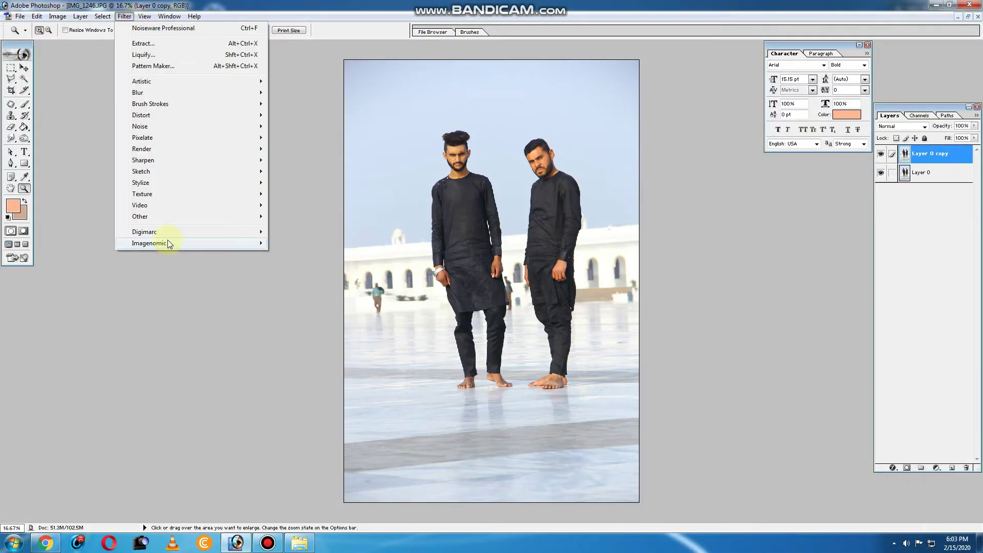
Apply Portraiture smoothing and Noiseware noise reduction to the two-men photo.
click(315, 253)
key(Return)
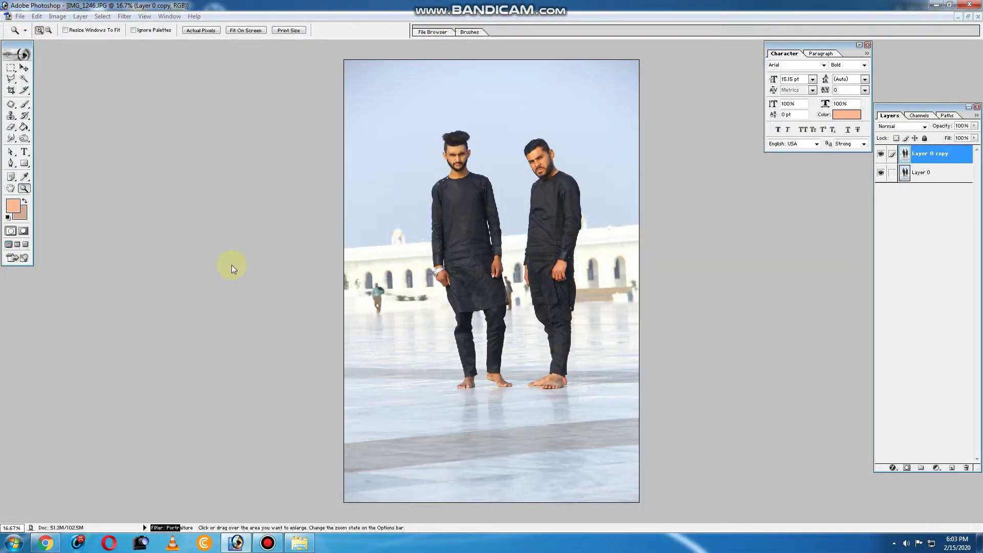
click(125, 16)
click(303, 242)
key(Return)
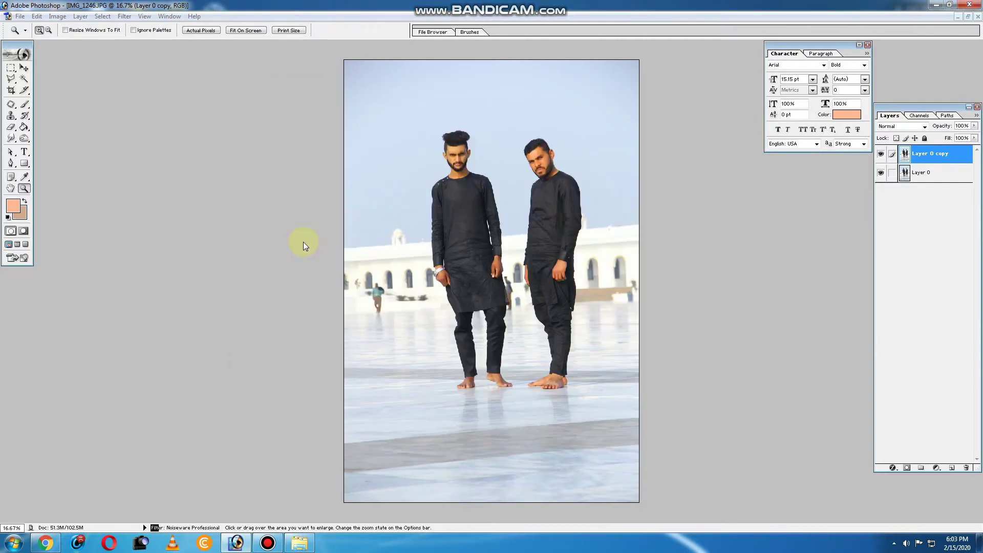
Add a Selective Color layer: less yellow and black in Reds, less cyan in Yellows, more black in Blacks.
click(939, 468)
click(918, 395)
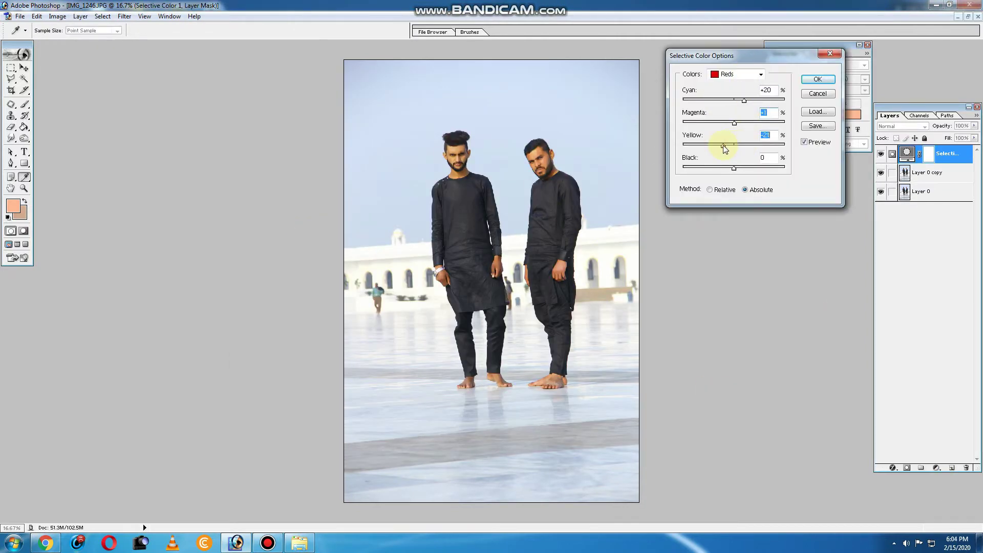
drag(725, 148, 722, 148)
drag(732, 168, 719, 170)
click(737, 75)
drag(734, 100, 730, 101)
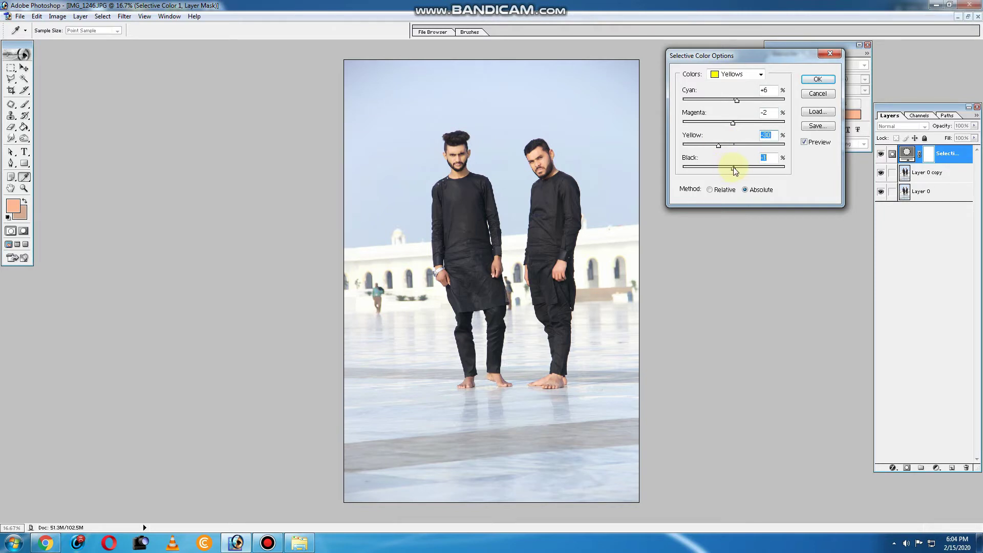
click(738, 75)
click(732, 156)
drag(734, 167, 744, 168)
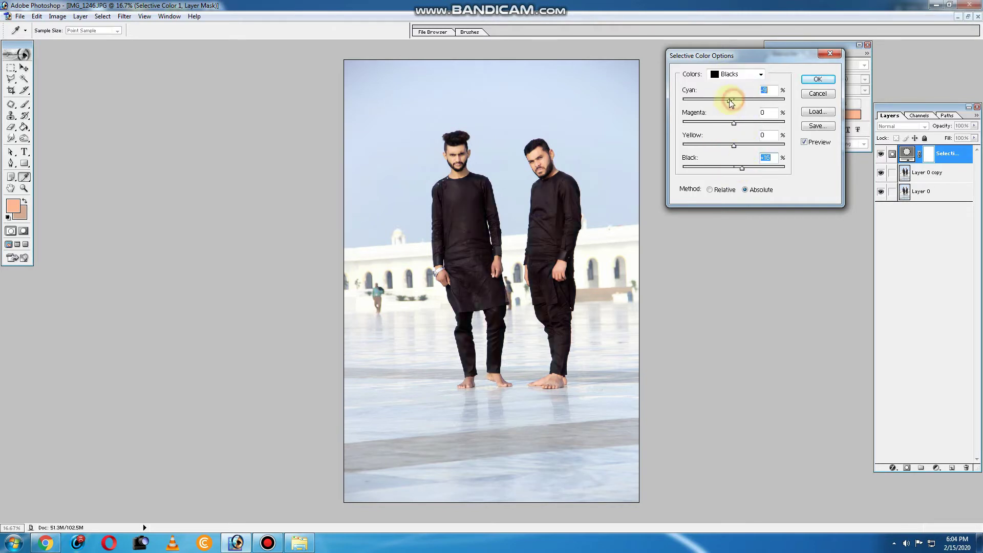
Add a little black and shift cyan in the Whites range.
click(737, 75)
click(732, 135)
drag(734, 167, 738, 167)
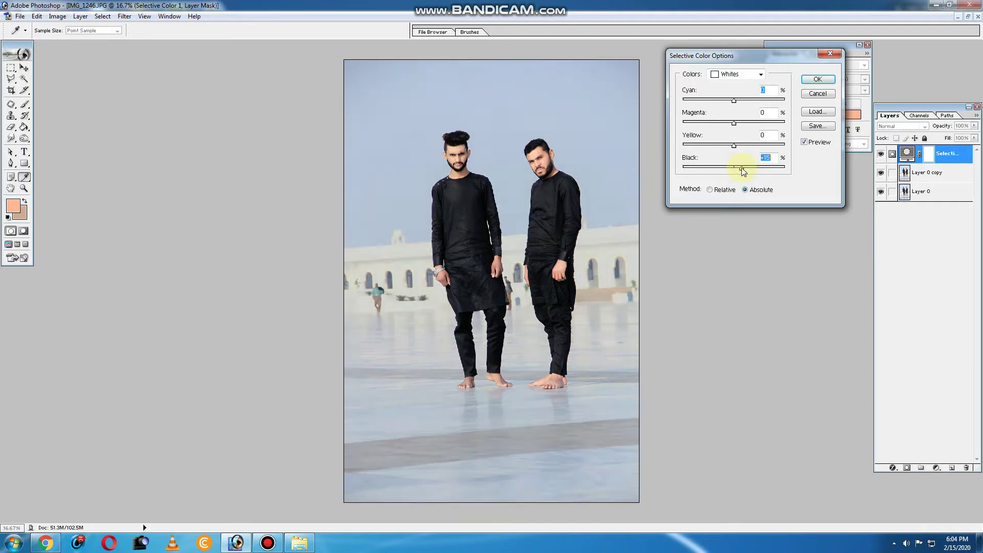
mouse_move(734, 123)
mouse_down()
mouse_move(741, 100)
mouse_move(785, 123)
mouse_up()
Push cyan, magenta, yellow and black to maximum in the Cyans range.
click(737, 74)
click(733, 110)
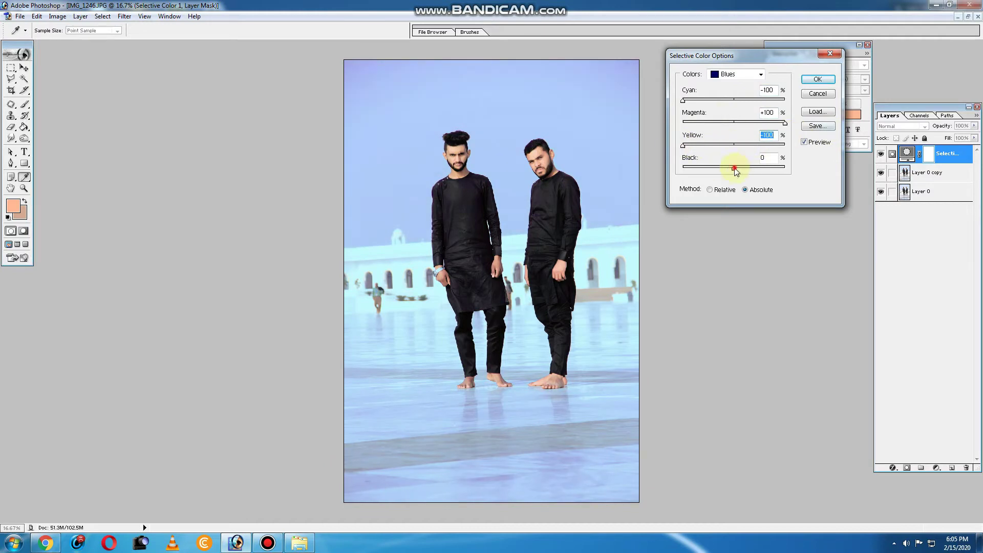
click(738, 74)
click(733, 103)
drag(735, 101, 785, 100)
drag(733, 124, 796, 128)
drag(734, 145, 788, 146)
drag(733, 168, 791, 168)
Max cyan in Magentas, add slight cyan to Neutrals with black 0, and apply.
click(737, 75)
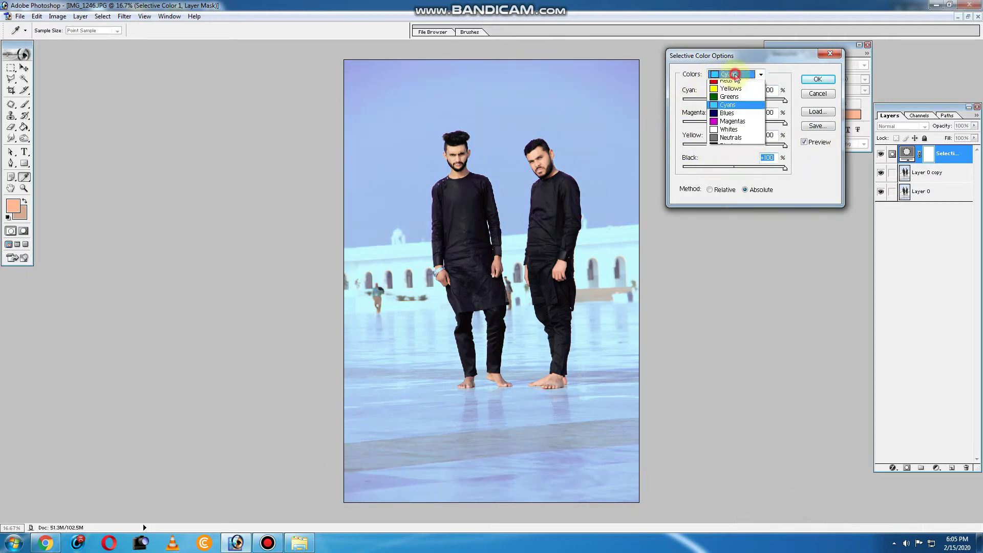
click(733, 121)
drag(734, 100, 786, 100)
click(738, 74)
click(732, 138)
drag(734, 101, 737, 101)
drag(738, 161, 772, 167)
text(0)
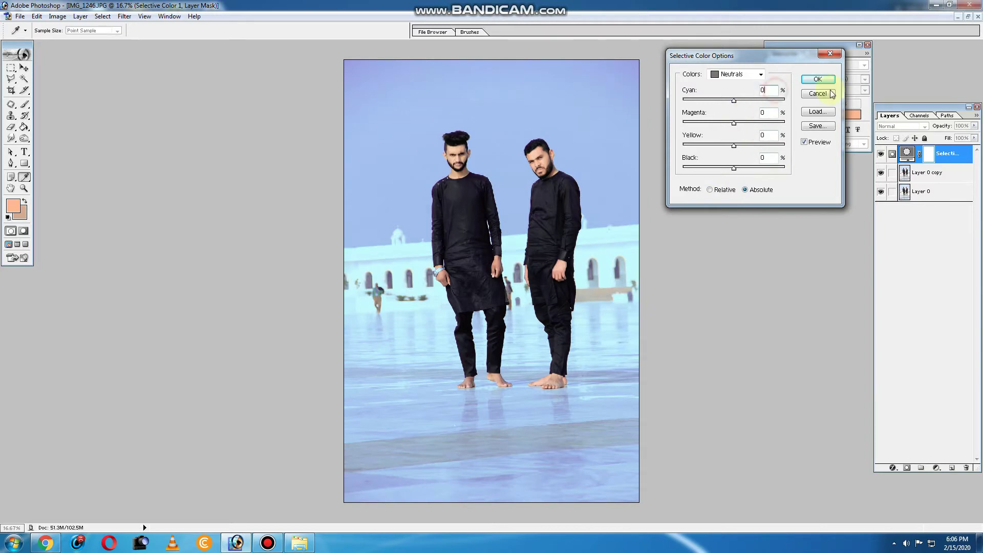
click(819, 79)
Darken the Layer 0 copy's shadows with a Curves adjustment.
click(929, 173)
key(ctrl+m)
drag(737, 140, 736, 144)
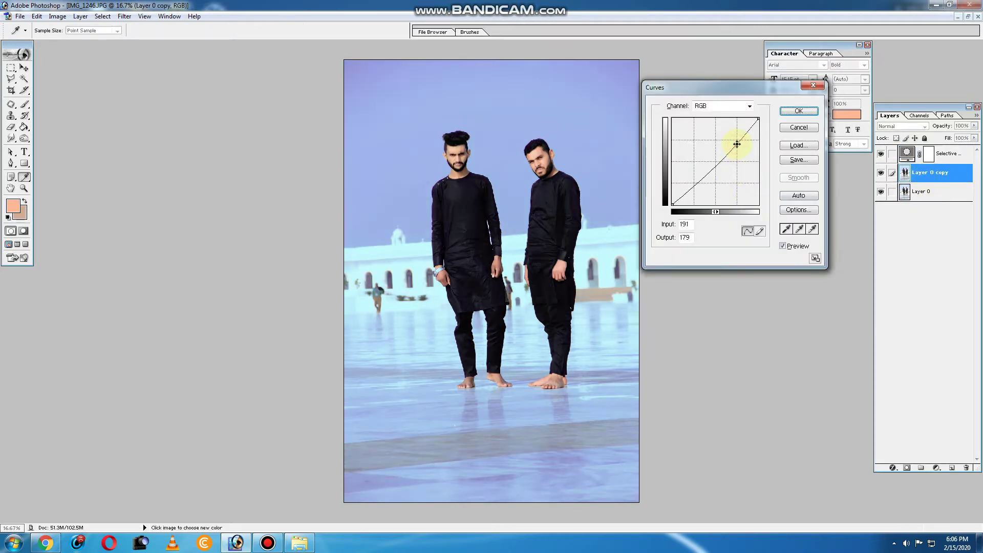
drag(695, 181, 698, 183)
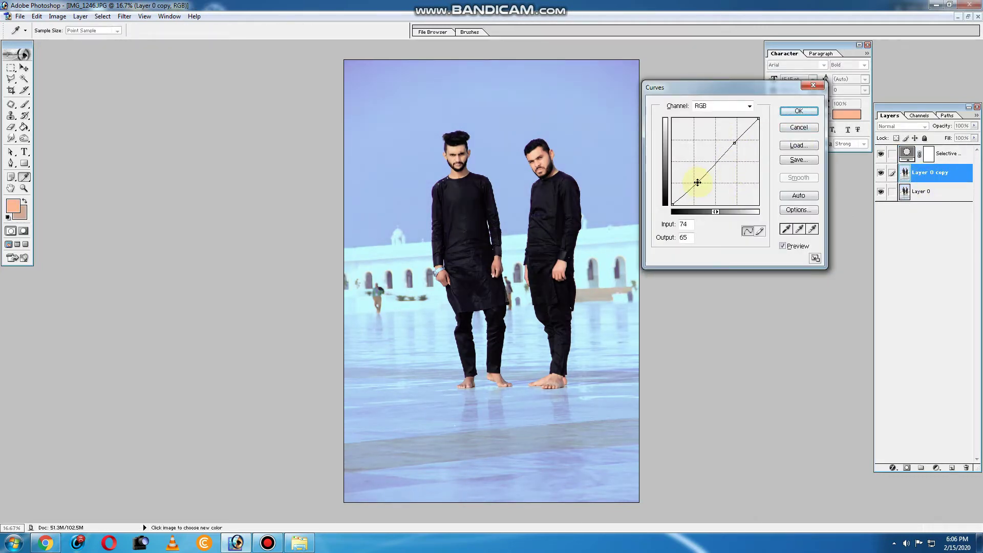
key(Return)
key(z)
click(951, 467)
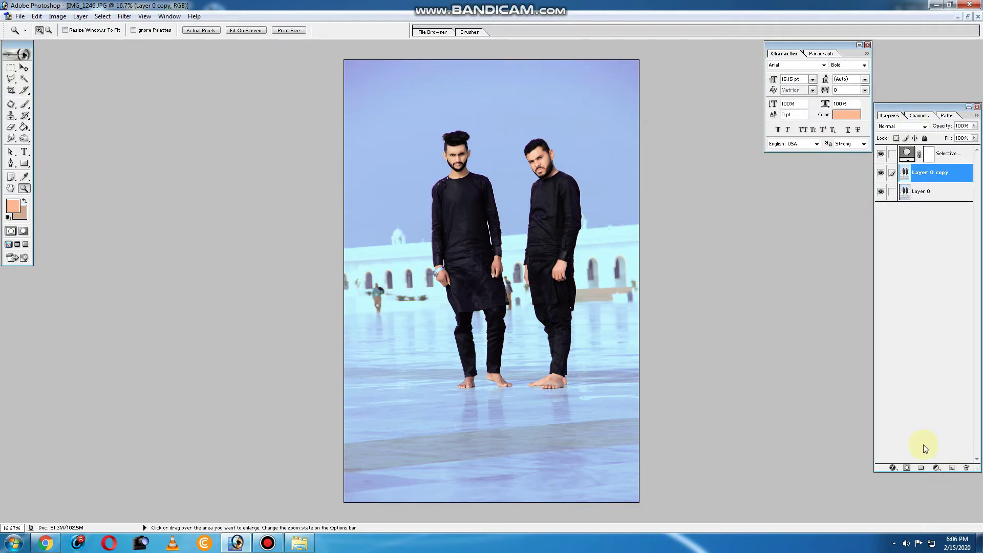
key(ctrl+m)
key(Return)
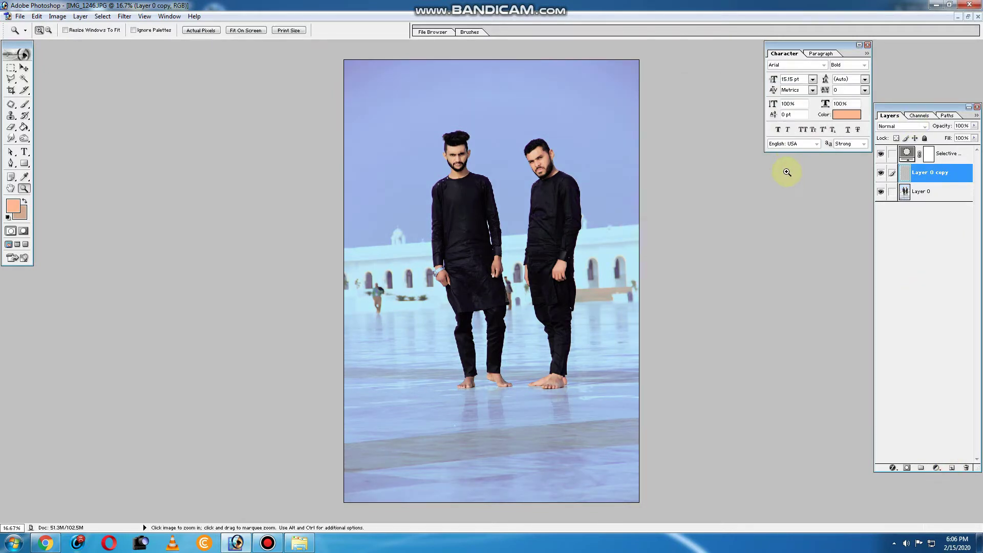
Brighten the midtones to 1.15 with Levels.
key(ctrl+l)
drag(774, 201, 768, 203)
key(Return)
Add a Brightness/Contrast adjustment layer with Contrast +5.
click(937, 467)
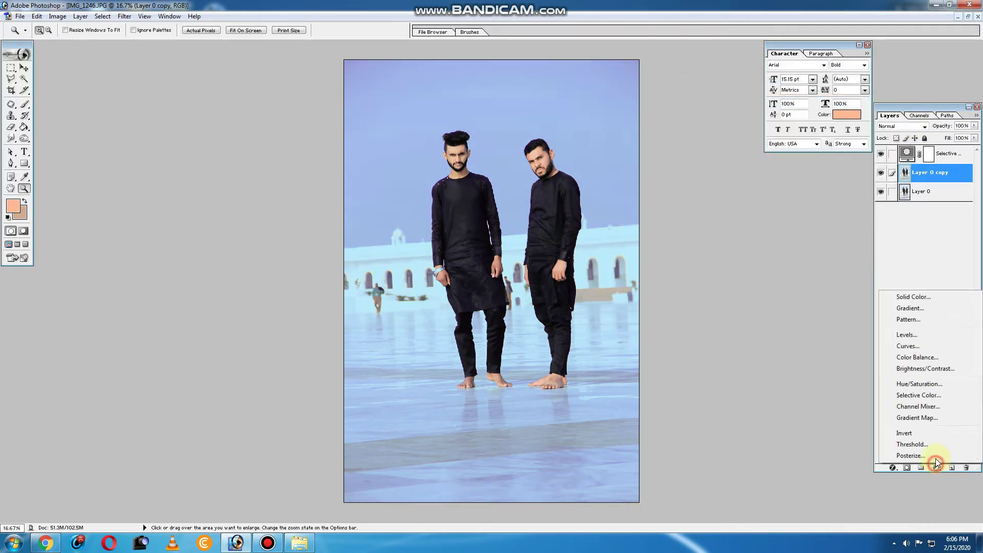
click(917, 371)
drag(729, 109, 732, 109)
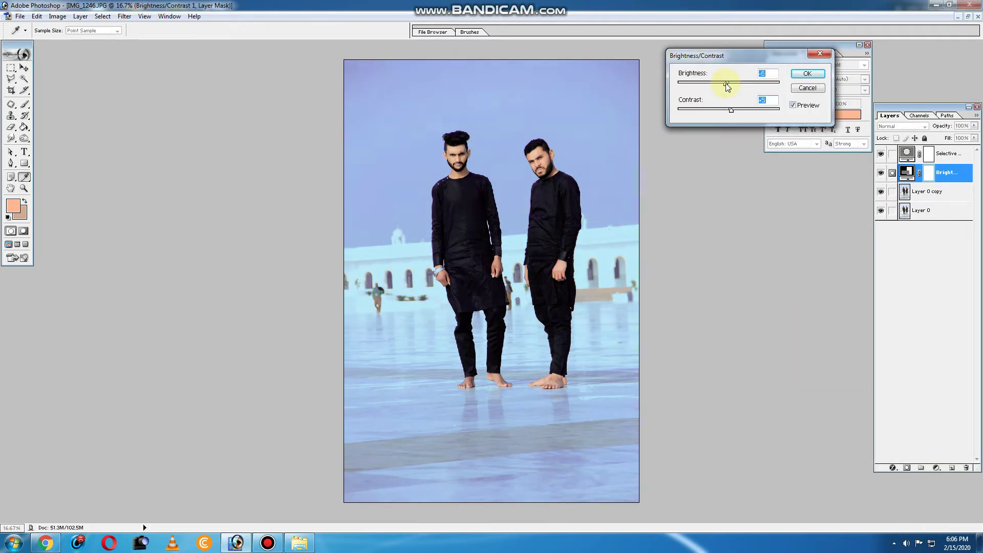
click(808, 76)
click(246, 31)
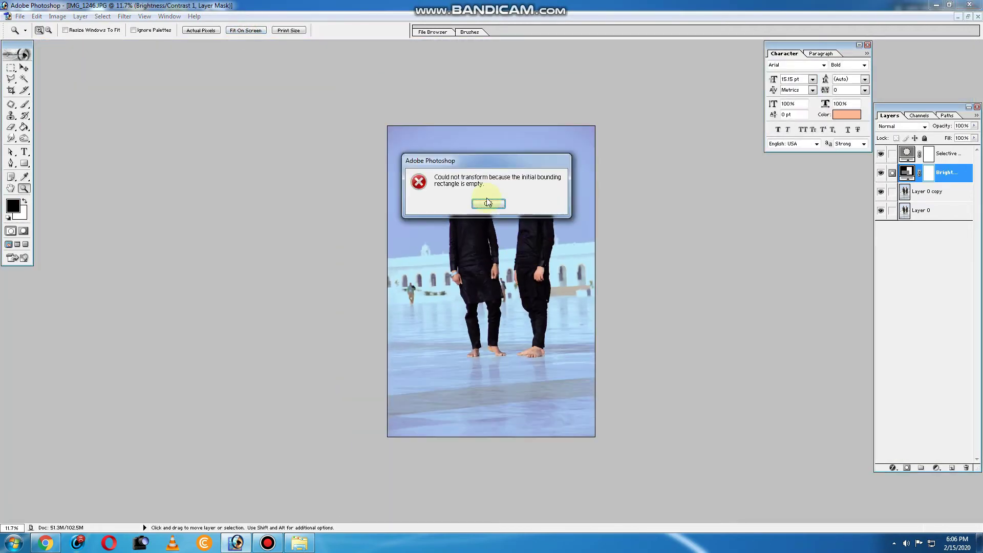
Enlarge the copy photo with Free Transform so the men fill more of the frame.
key(Return)
key(ctrl+t)
drag(604, 121, 619, 90)
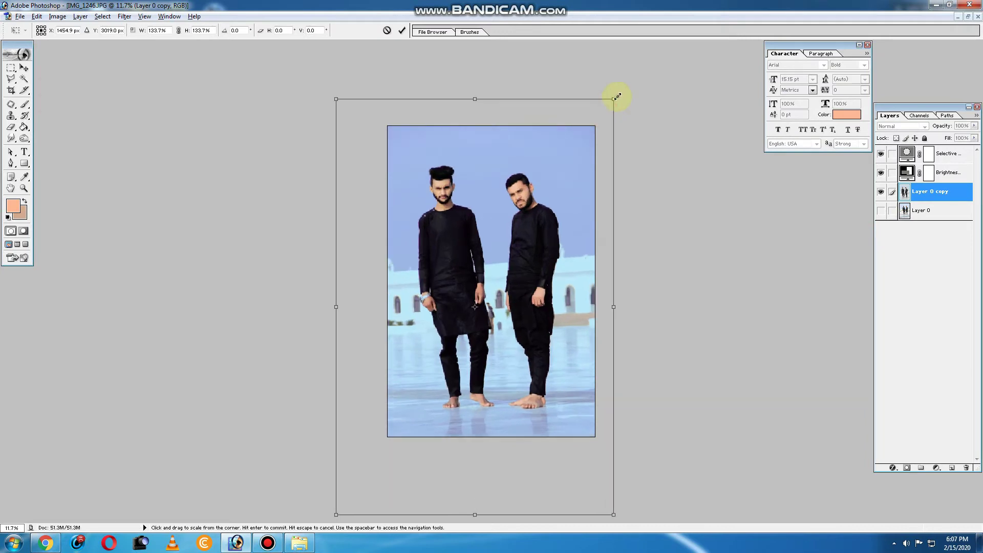
key(Return)
click(246, 31)
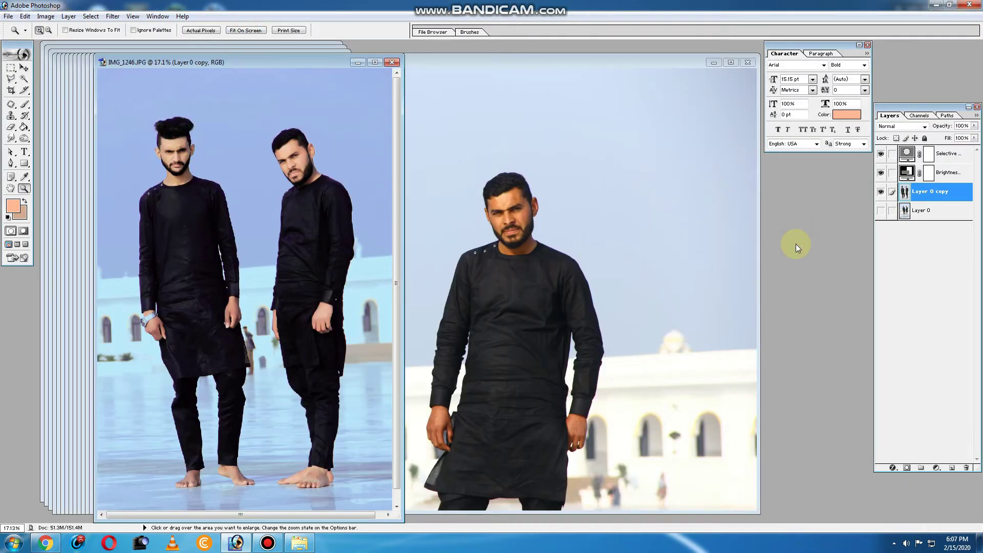
Create a black-filled layer and drag it over the portrait, scaled to cover it.
key(ctrl+n)
click(432, 127)
key(d)
key(alt+BackSpace)
key(v)
mouse_move(406, 242)
mouse_down()
mouse_move(550, 108)
mouse_move(487, 252)
mouse_move(616, 291)
mouse_up()
key(ctrl+t)
key(Return)
Add a white layer mask to the black layer and set brush flow to 100%.
click(80, 15)
click(254, 179)
key(b)
mouse_move(495, 237)
mouse_down()
mouse_move(485, 208)
mouse_move(527, 285)
mouse_move(498, 377)
mouse_move(527, 307)
mouse_move(471, 209)
mouse_move(493, 230)
mouse_move(509, 361)
mouse_move(516, 164)
mouse_move(460, 330)
mouse_move(450, 241)
mouse_move(533, 210)
mouse_up()
key(ctrl+z)
click(242, 32)
Set the black vignette layer's opacity to 86%.
key(z)
click(702, 302)
alt+click(544, 323)
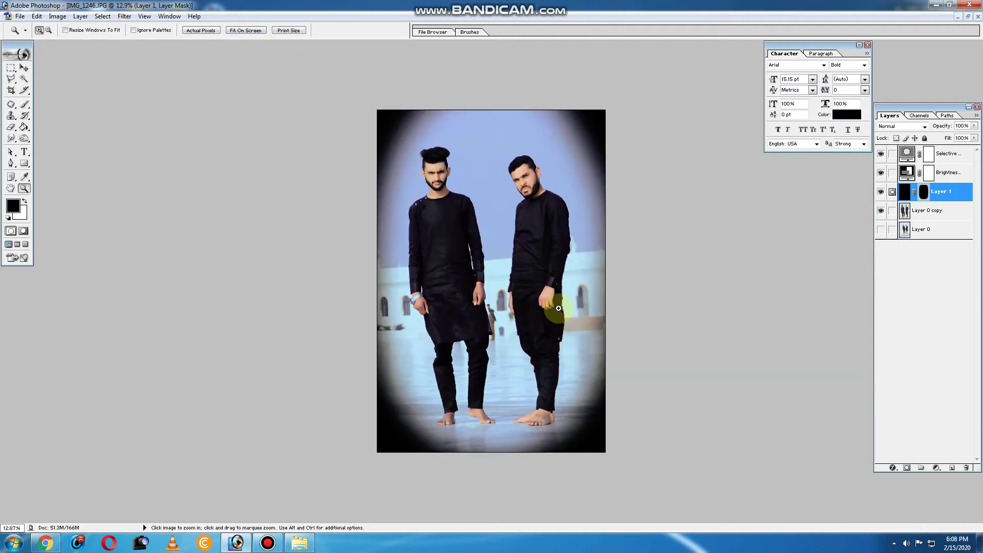
click(245, 32)
key(8)
key(6)
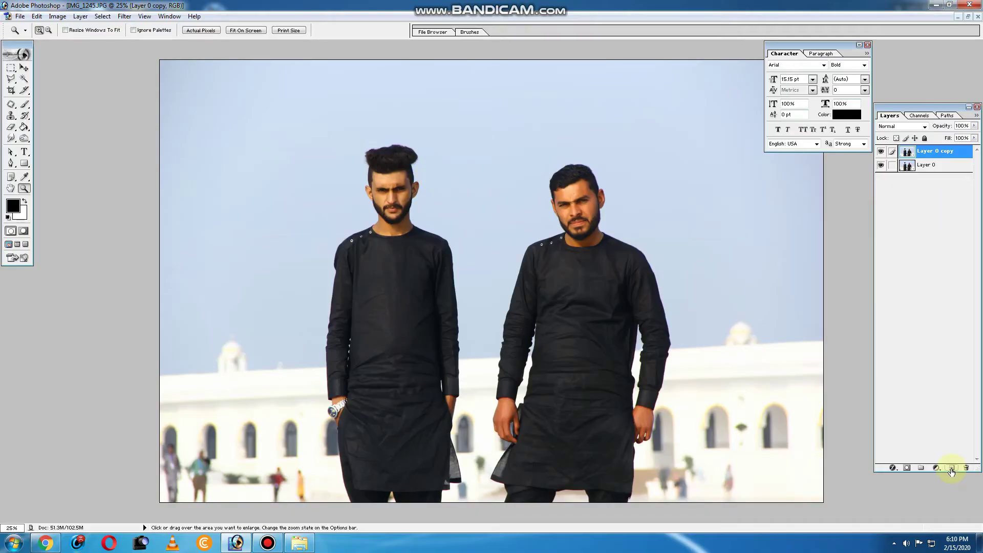
Add a Selective Color layer with Reds at Cyan +21% and Black -50%.
click(937, 468)
click(894, 397)
drag(734, 99, 745, 101)
mouse_move(739, 173)
mouse_down()
mouse_move(709, 168)
mouse_move(744, 151)
mouse_up()
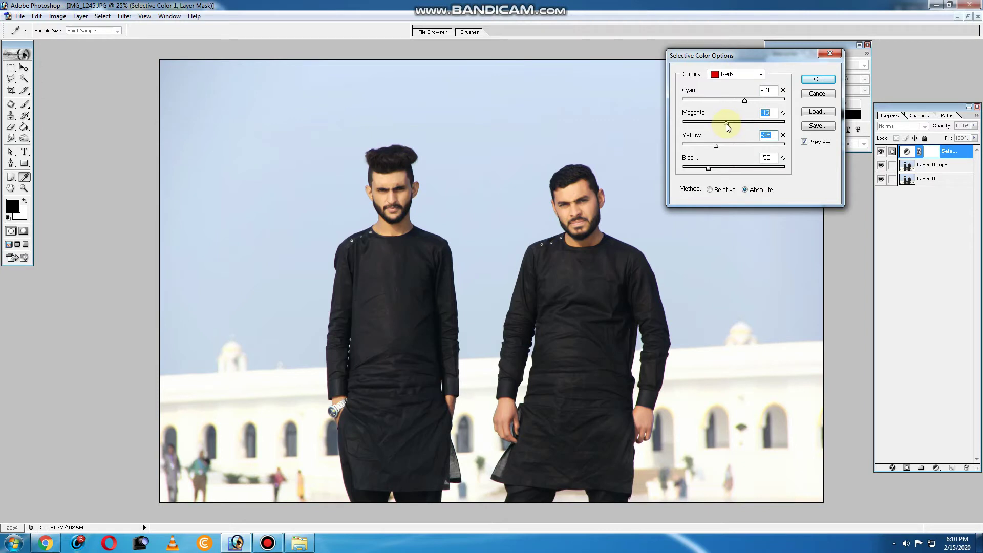
Reduce cyan in Yellows and add black to the Blacks range.
click(737, 75)
click(732, 92)
drag(734, 100, 731, 101)
click(737, 75)
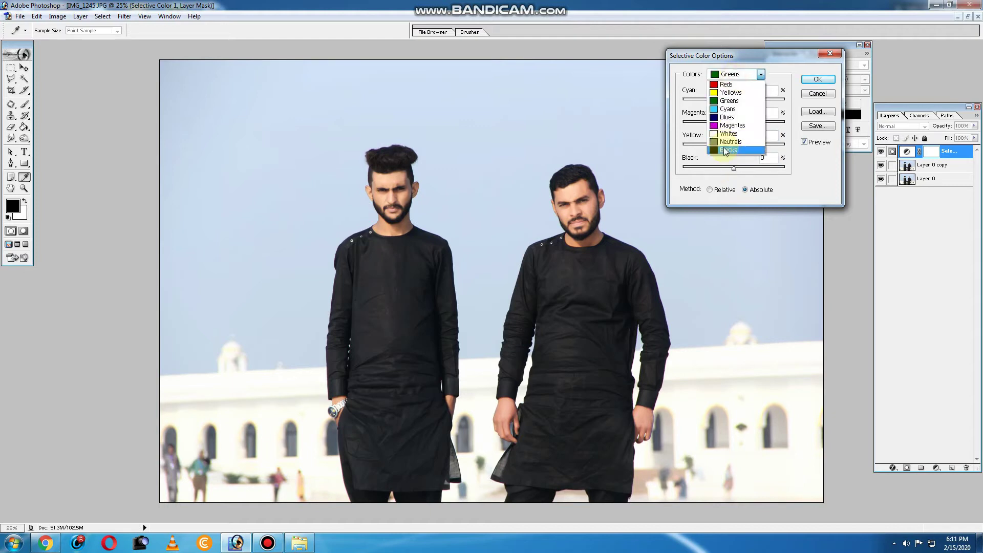
click(733, 152)
click(740, 167)
Deepen the Blues with more black and Magenta +68.
click(738, 74)
click(732, 121)
click(744, 168)
drag(734, 124, 769, 124)
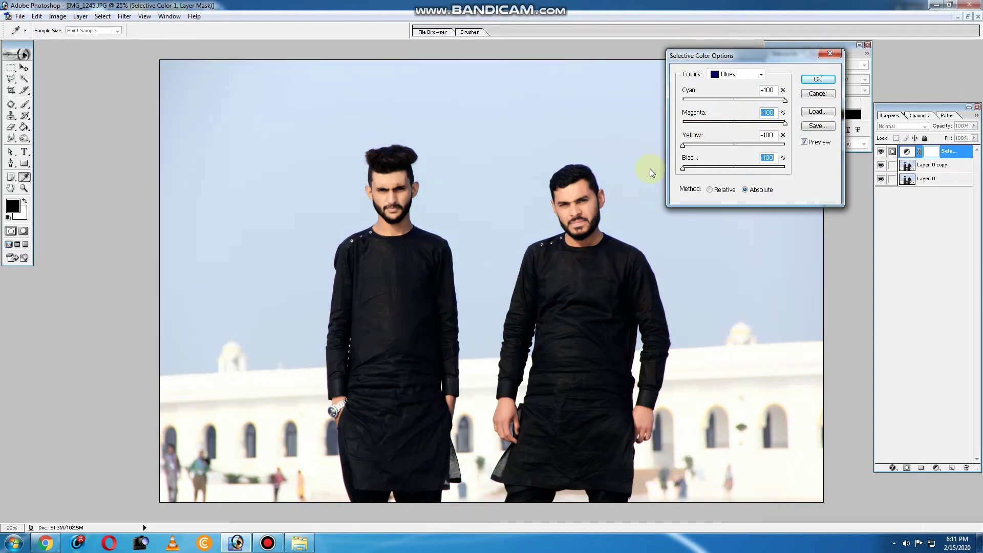
Reset Cyans' cyan to 0, add black to Whites, and apply the Selective Color settings.
click(753, 74)
click(736, 113)
drag(685, 101, 734, 100)
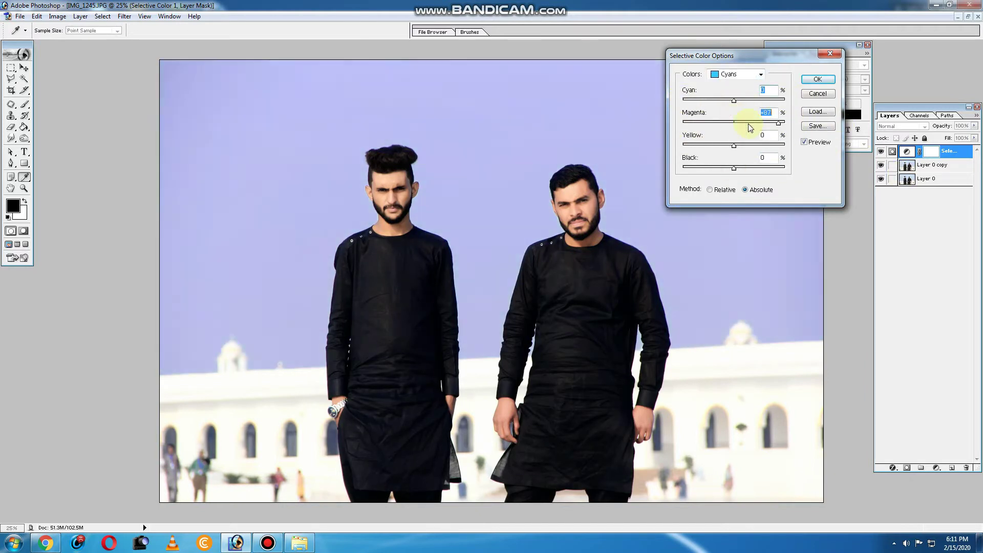
click(737, 74)
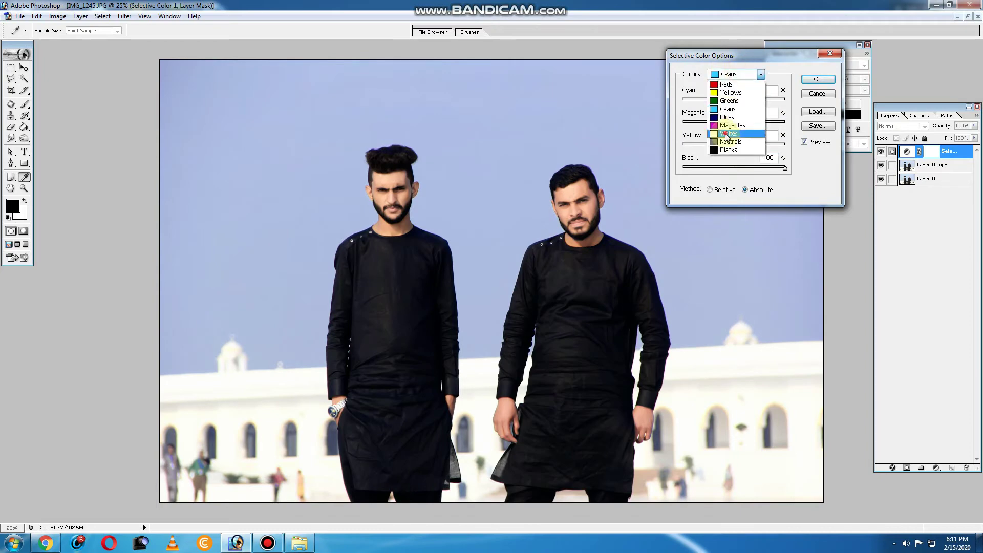
click(730, 137)
drag(734, 168, 739, 168)
click(801, 81)
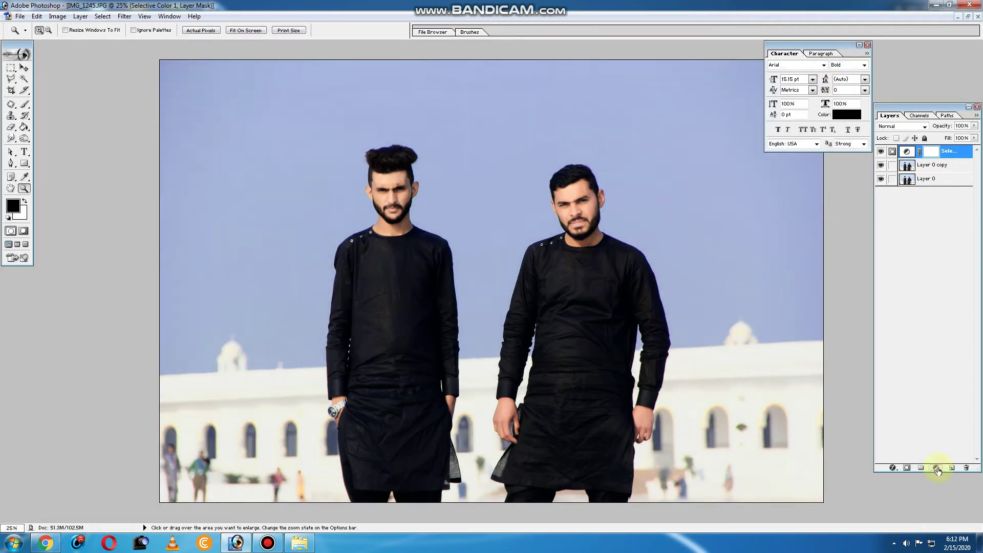
Add a Brightness/Contrast adjustment layer to IMG_1245.
click(937, 467)
click(916, 384)
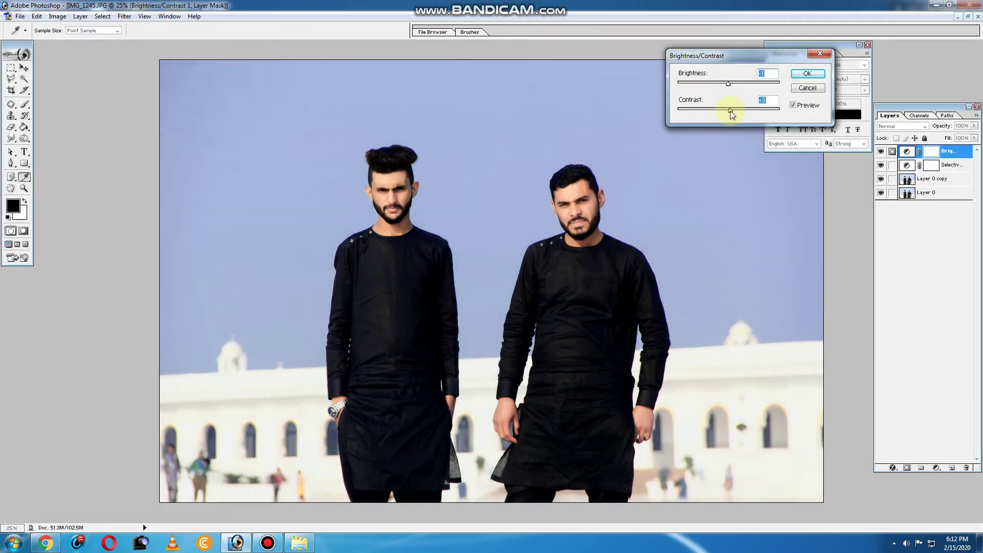
key(Return)
key(ctrl+m)
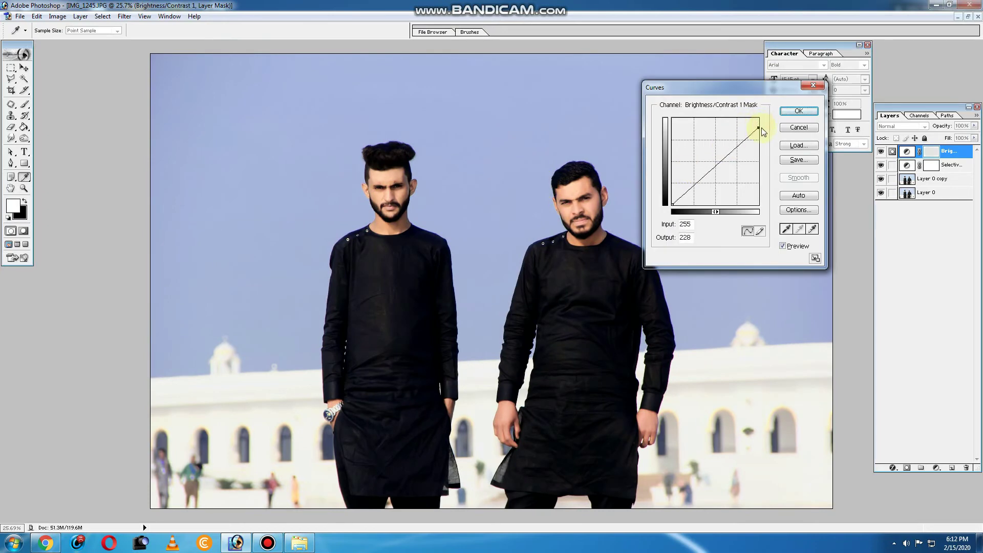
key(Escape)
On the Layer 0 copy, lower the top Curves point to dim highlights and set Levels midtones to 0.88.
key(alt+bracketleft)
key(alt+bracketleft)
key(ctrl+m)
drag(759, 127, 759, 125)
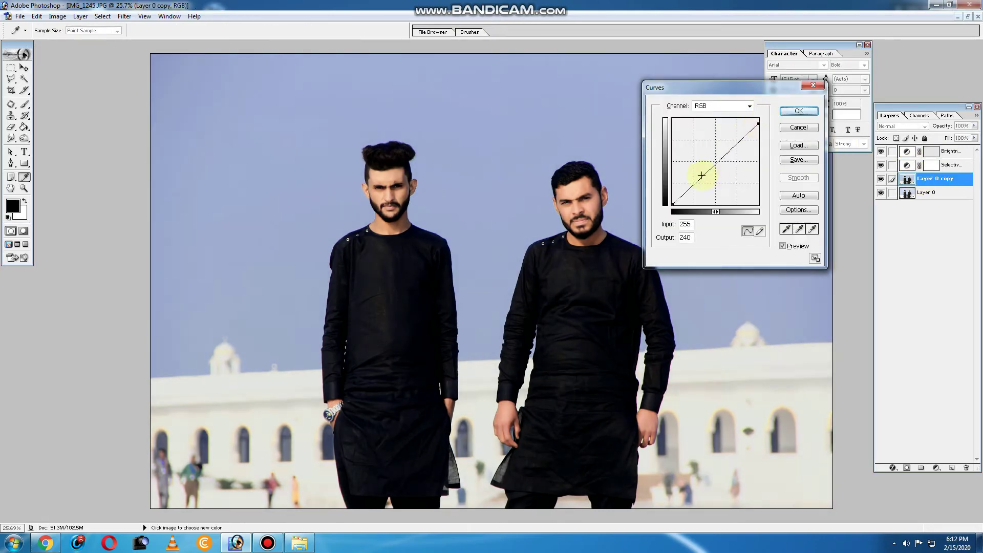
key(Return)
key(ctrl+l)
drag(773, 201, 835, 201)
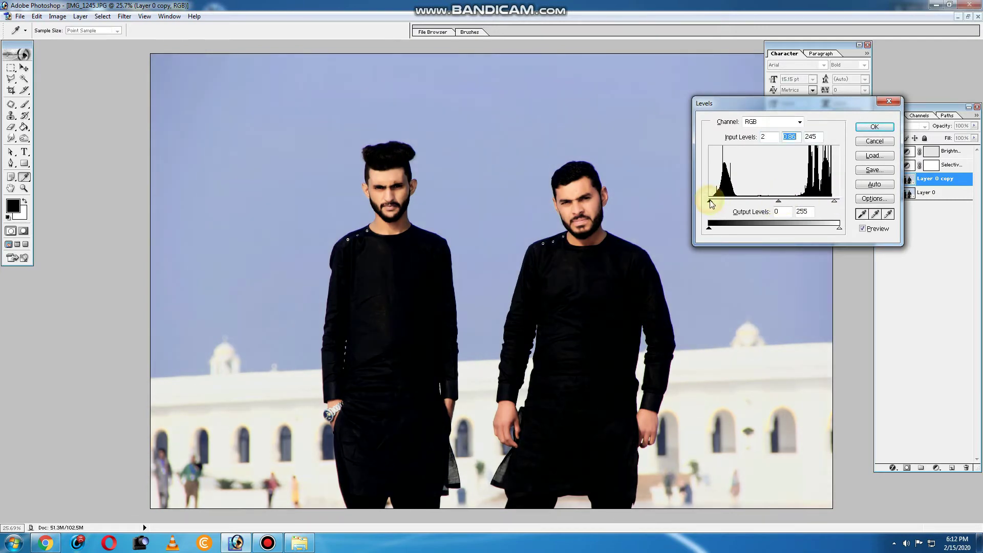
key(Return)
Open the IMG_1244 portrait and duplicate its photo layer.
key(ctrl+minus)
key(ctrl+minus)
click(881, 181)
click(501, 219)
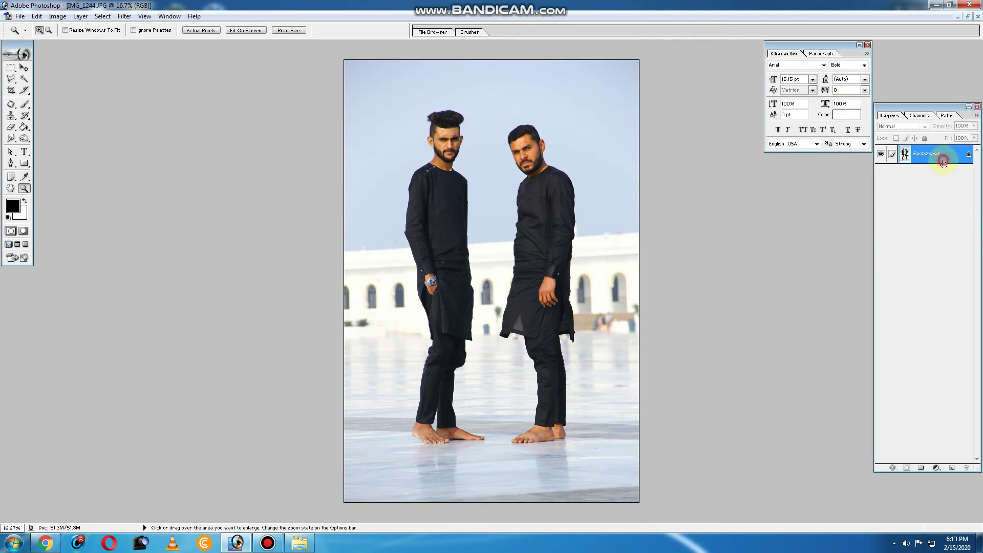
key(ctrl+j)
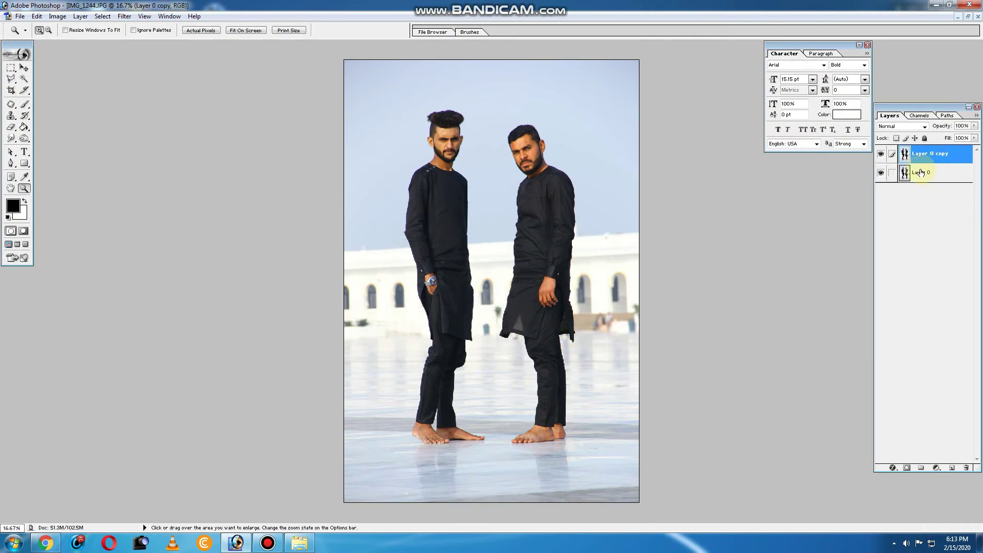
Try the Extract, Levels and Curves dialogs on the duplicated layer.
key(alt+ctrl+x)
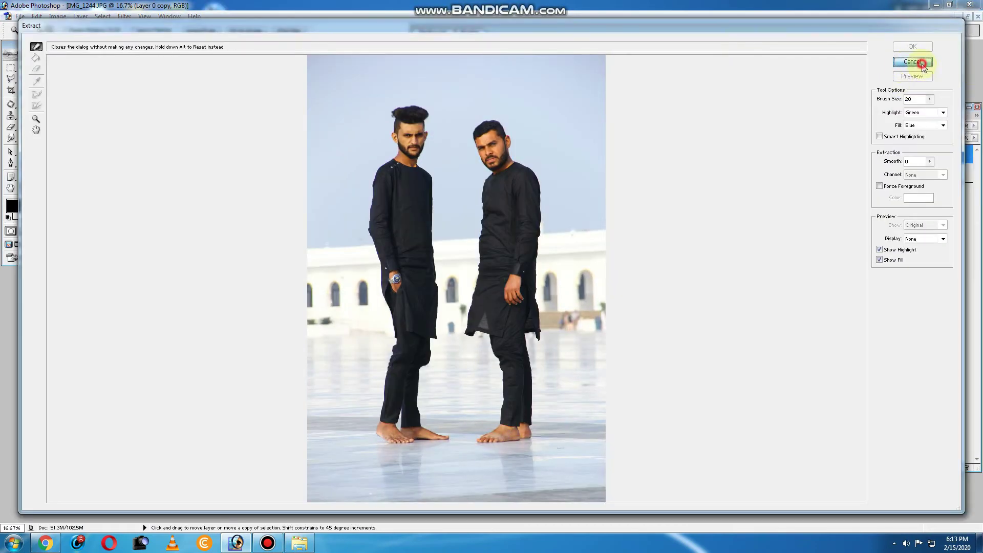
click(912, 62)
key(ctrl+l)
drag(774, 201, 761, 203)
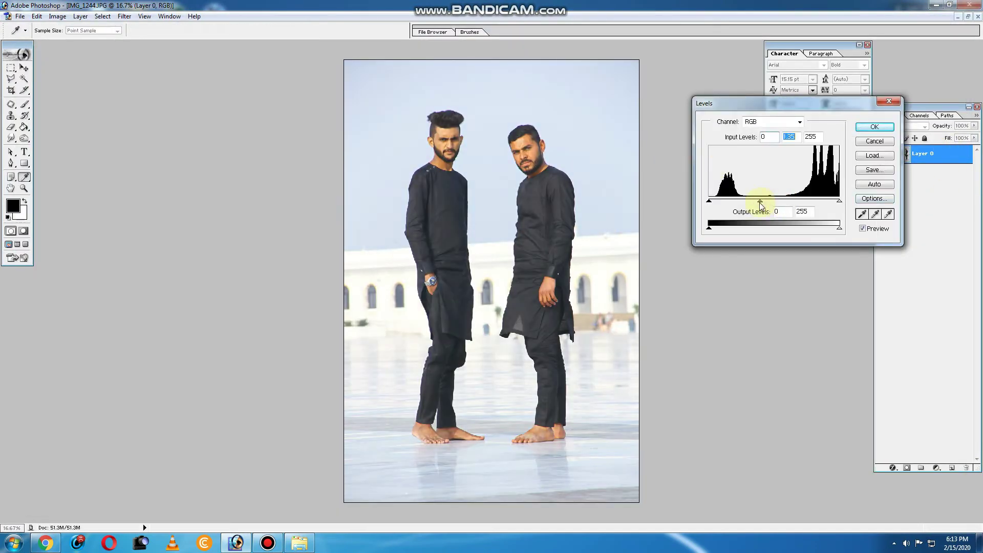
click(875, 141)
key(ctrl+m)
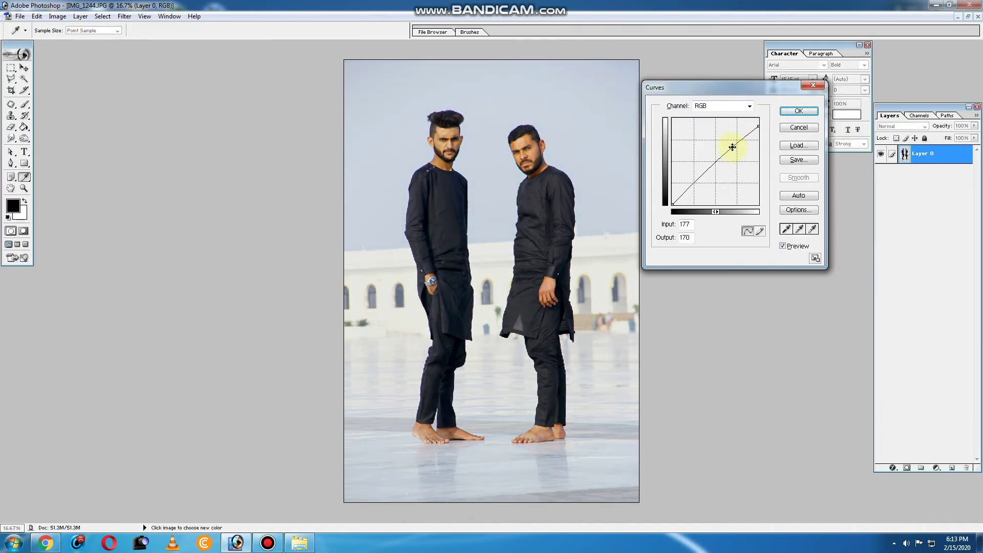
click(794, 112)
Smooth the portrait with the Imagenomic Portraiture and Noiseware Professional filters.
click(125, 15)
click(324, 254)
key(Return)
click(124, 16)
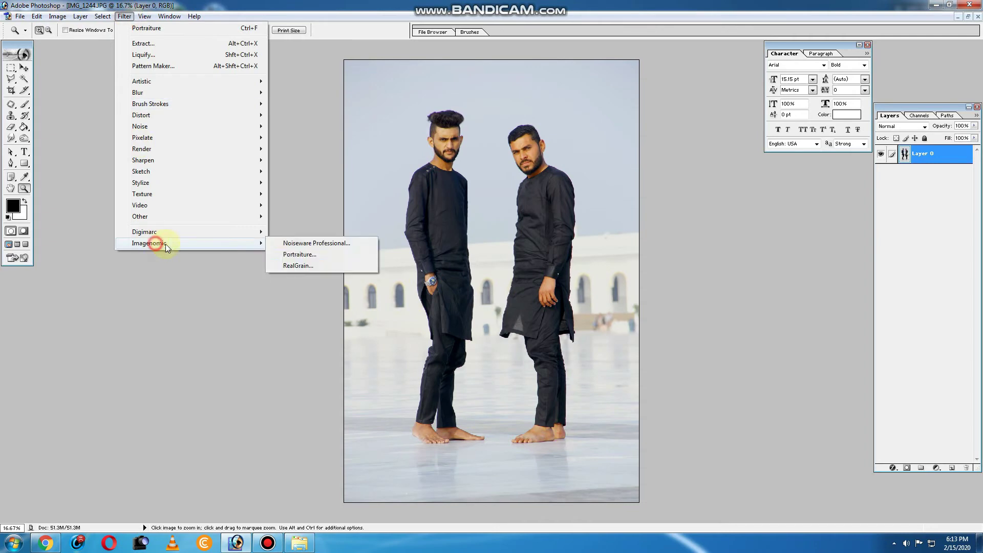
click(297, 242)
key(Return)
Add a Selective Color layer adjusting Reds and Yellows, with Blues at Cyan +48%, Magenta -27%.
click(936, 467)
click(916, 404)
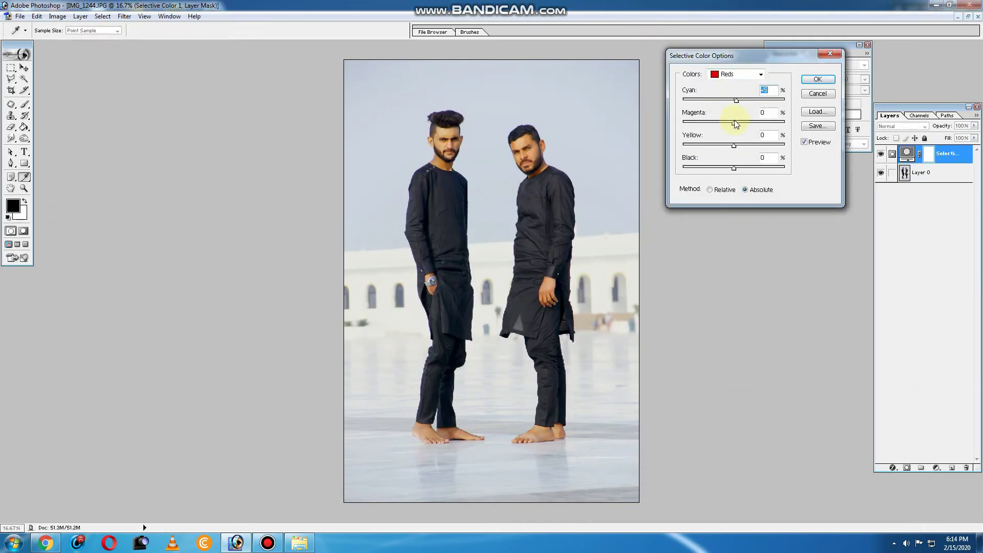
mouse_move(734, 168)
mouse_down()
mouse_move(714, 169)
mouse_move(728, 171)
mouse_up()
key(ctrl+2)
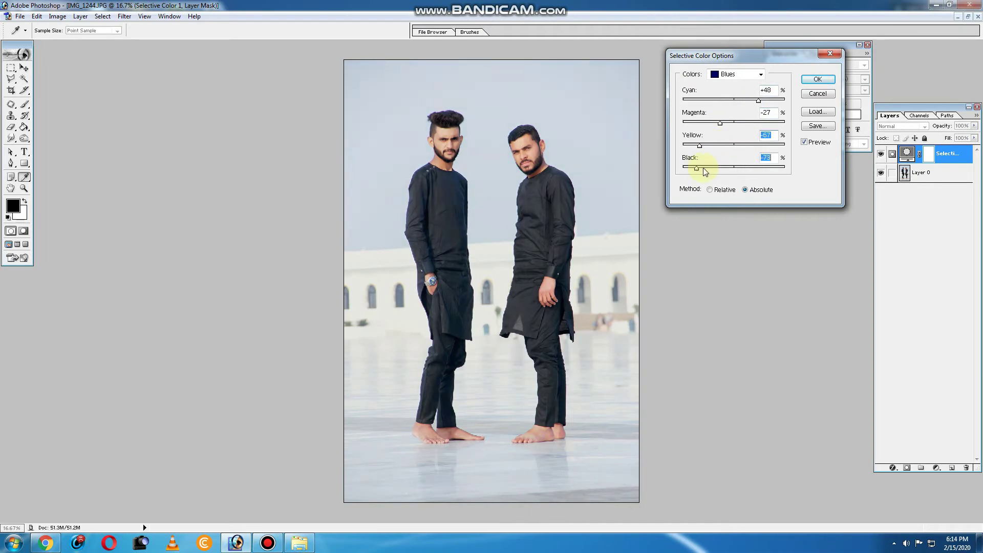
key(Return)
key(z)
click(246, 30)
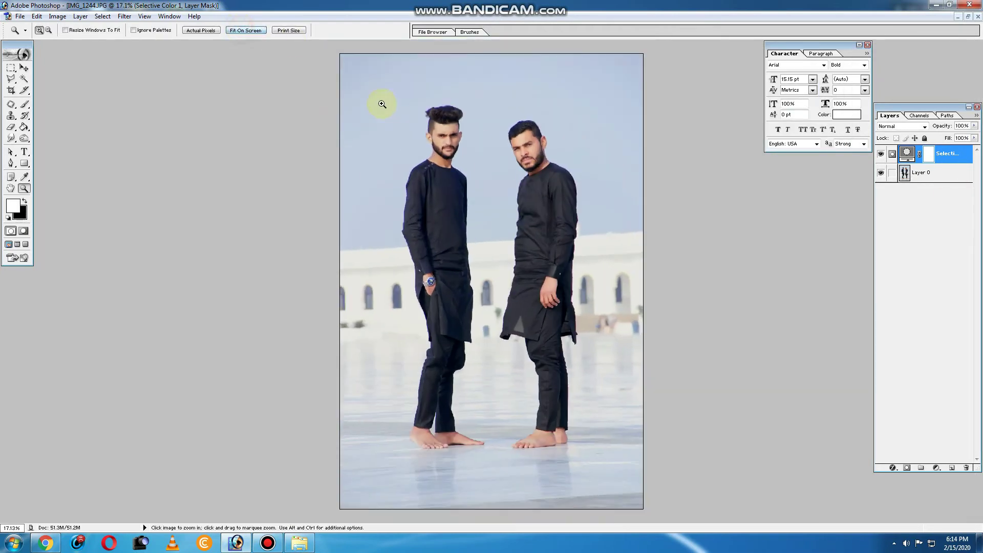
Create a new document and fill its canvas with black.
key(ctrl+n)
key(Return)
key(g)
key(d)
click(439, 239)
Drag the black layer into IMG_1244 and Free Transform it to cover the photo.
key(v)
click(533, 83)
mouse_move(578, 72)
mouse_down()
mouse_move(281, 90)
mouse_move(492, 282)
mouse_up()
key(ctrl+t)
drag(549, 314, 624, 285)
drag(556, 286, 619, 288)
key(Return)
Erase the black layer's centre with a 2500px soft Eraser to reveal the two men.
key(b)
key(bracketright)
mouse_move(505, 307)
mouse_down()
mouse_move(492, 215)
mouse_move(493, 362)
mouse_move(461, 351)
mouse_move(533, 289)
mouse_up()
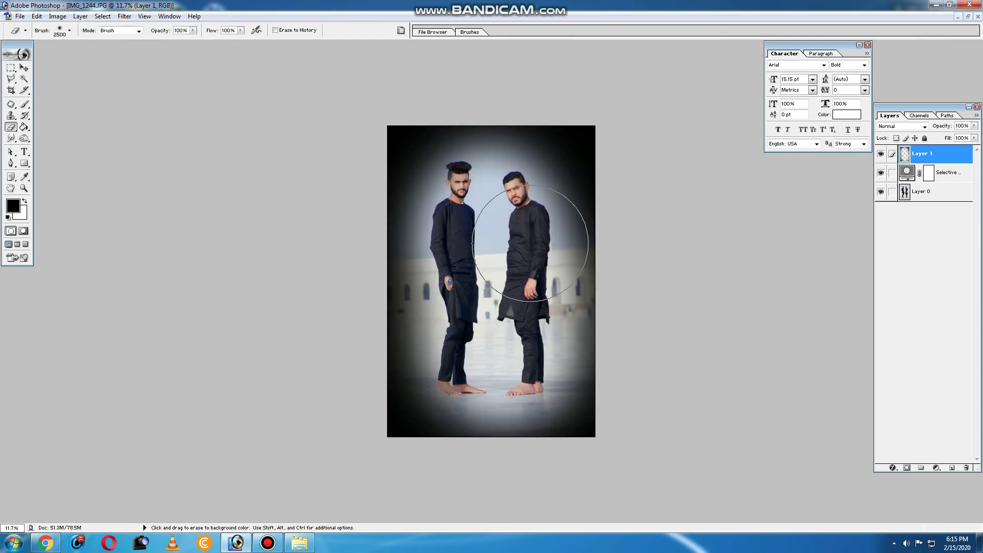
mouse_move(497, 348)
mouse_down()
mouse_move(483, 158)
mouse_move(537, 302)
mouse_up()
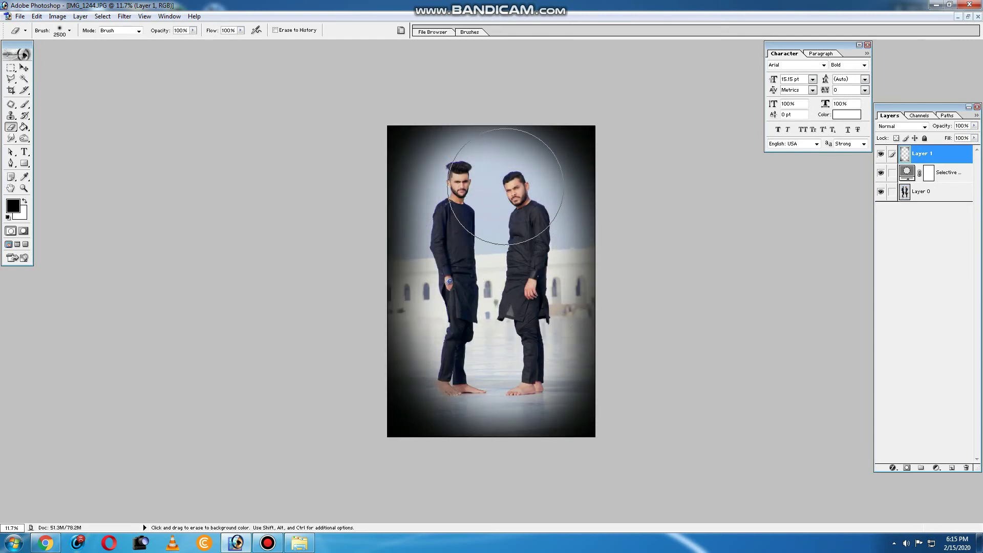
drag(506, 186, 457, 366)
key(z)
key(ctrl+0)
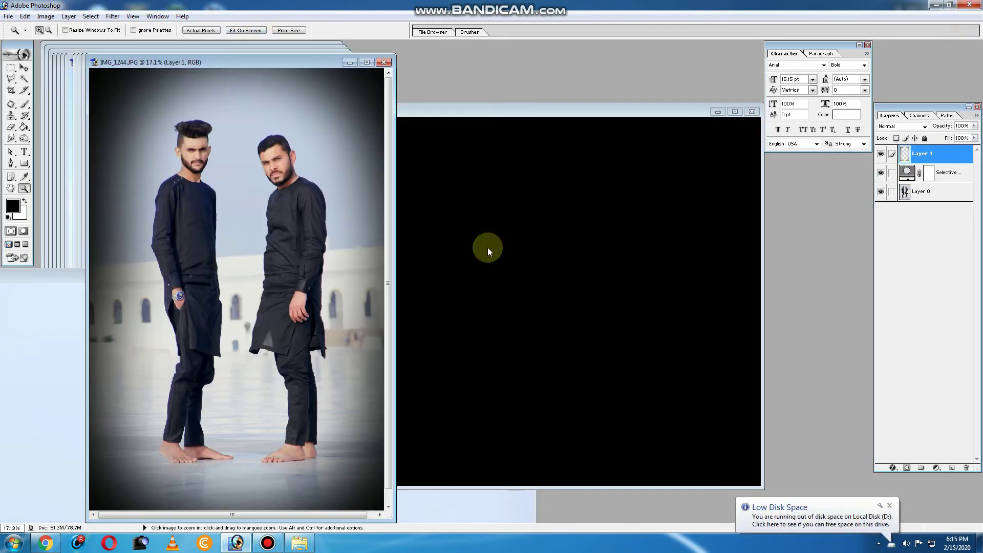
drag(487, 248, 282, 138)
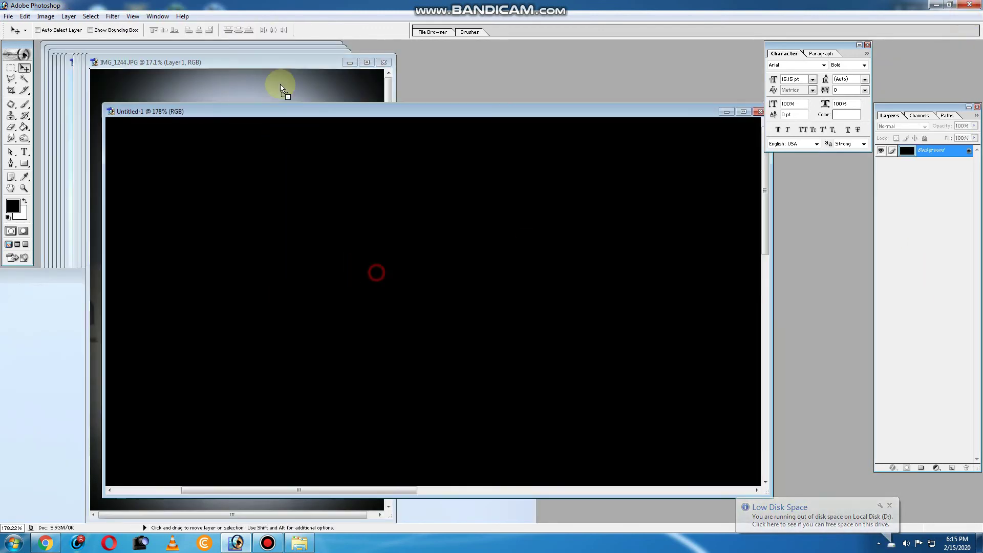
Stretch the new black layer over the whole two-man canvas and lower its opacity to 16%.
click(368, 62)
key(ctrl+t)
drag(477, 446, 587, 241)
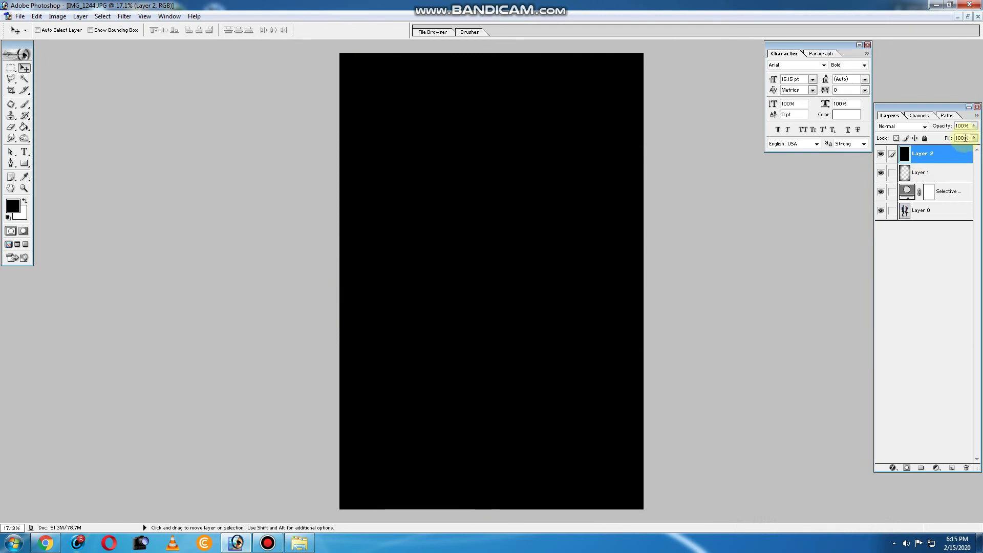
drag(948, 134, 930, 137)
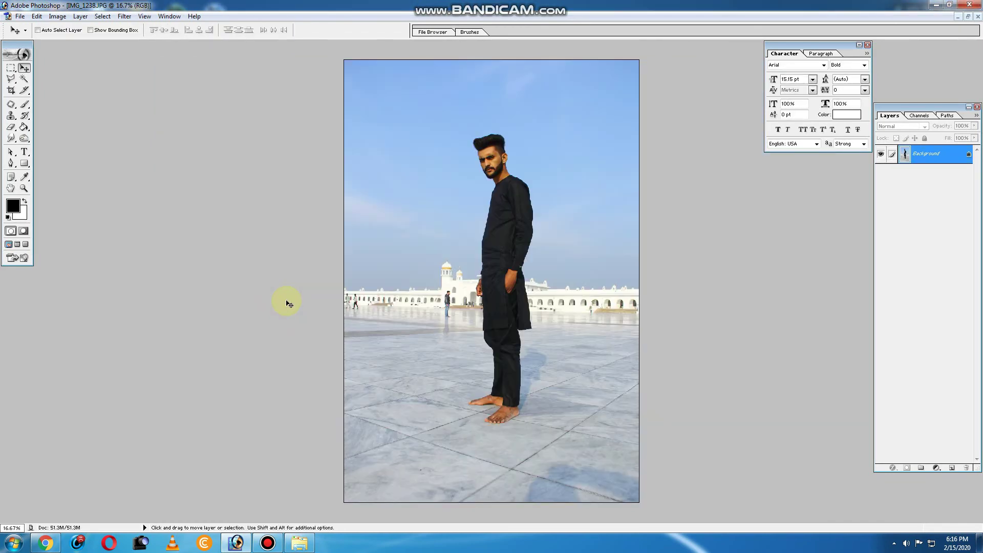
Unlock the IMG_1238 background and brighten it slightly with Curves.
double_click(947, 159)
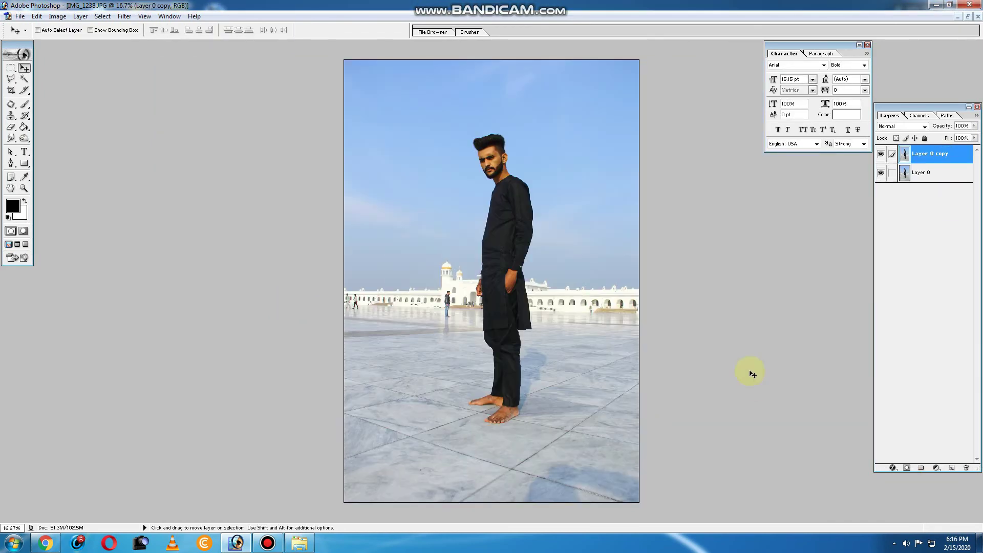
key(ctrl+m)
drag(734, 143, 735, 138)
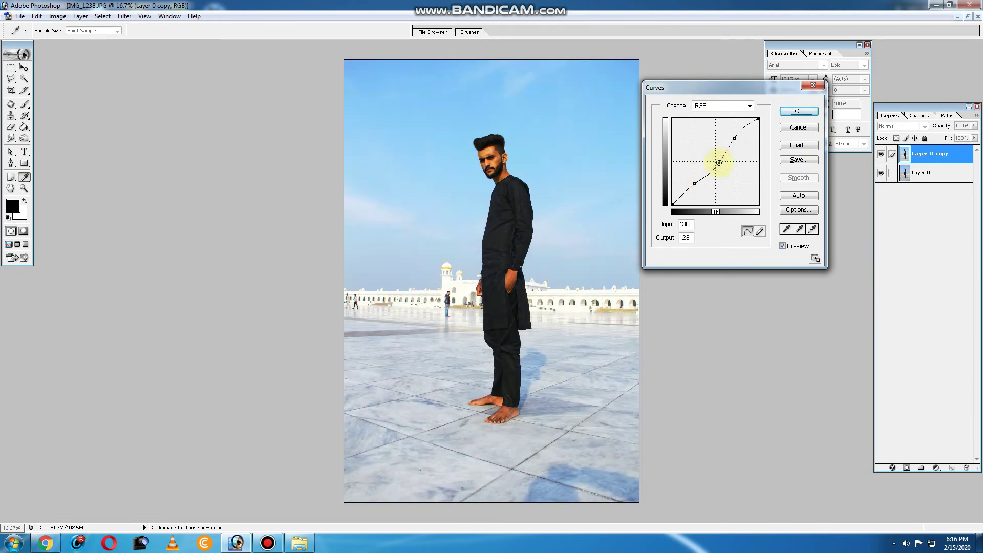
click(799, 127)
Smooth the photo with the Imagenomic Portraiture and Noiseware Professional filters.
click(937, 468)
key(v)
click(124, 15)
click(300, 255)
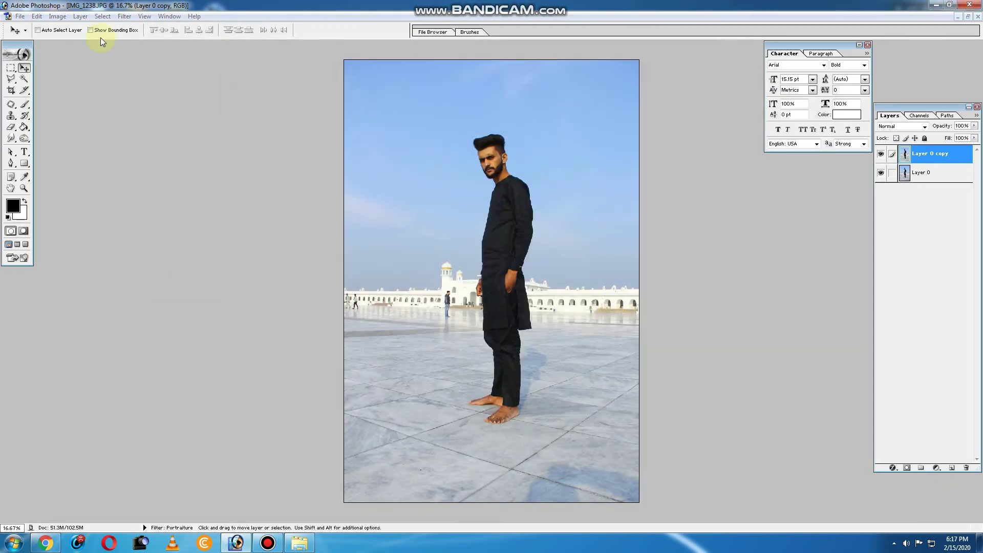
click(124, 16)
click(296, 241)
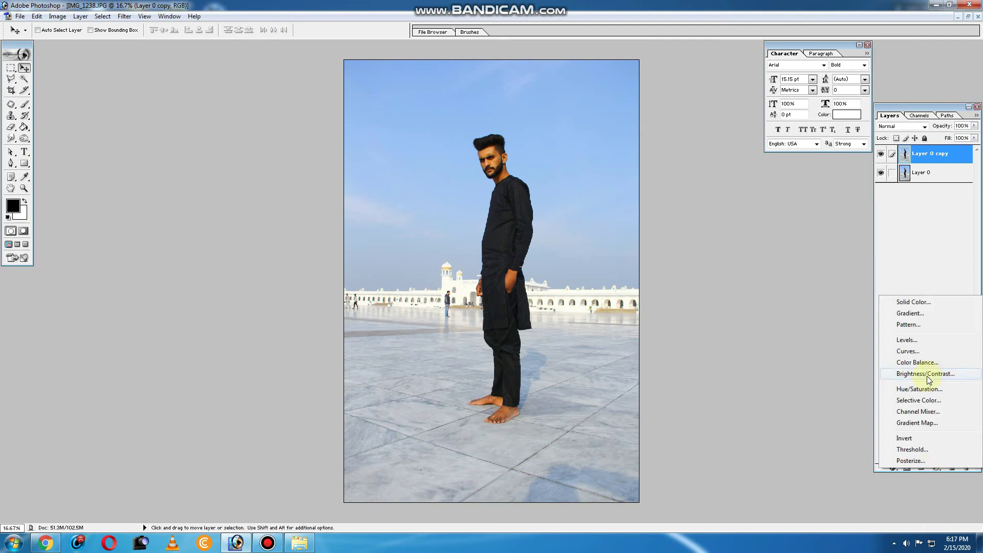
Add Brightness/Contrast, then a Selective Color layer with Blues Cyan +100 and raised Magenta.
click(927, 375)
click(807, 74)
click(937, 468)
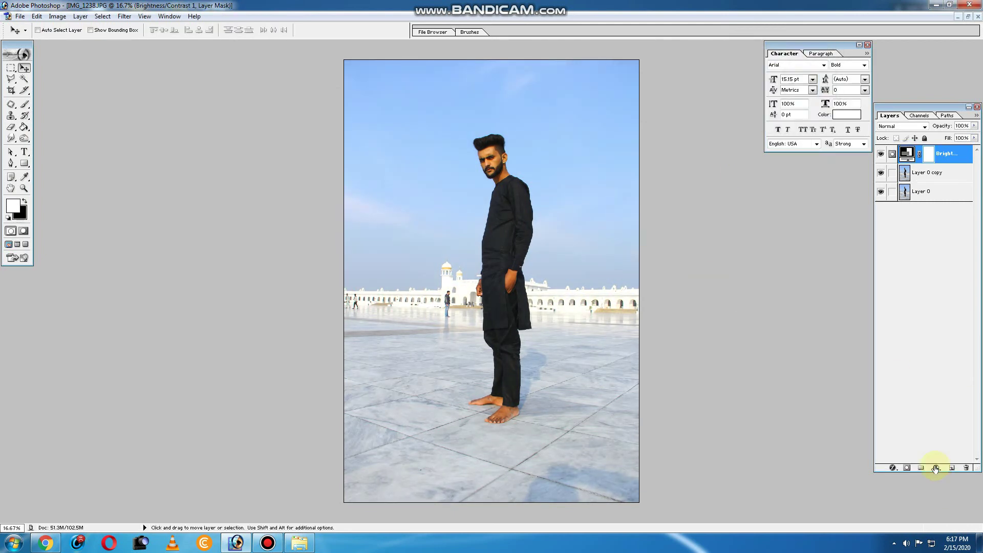
click(901, 395)
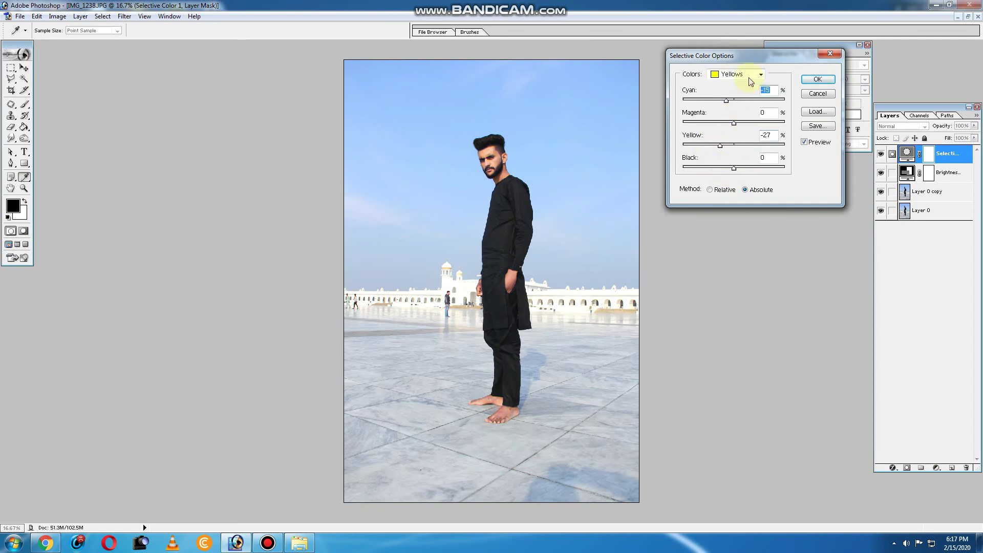
drag(734, 100, 785, 100)
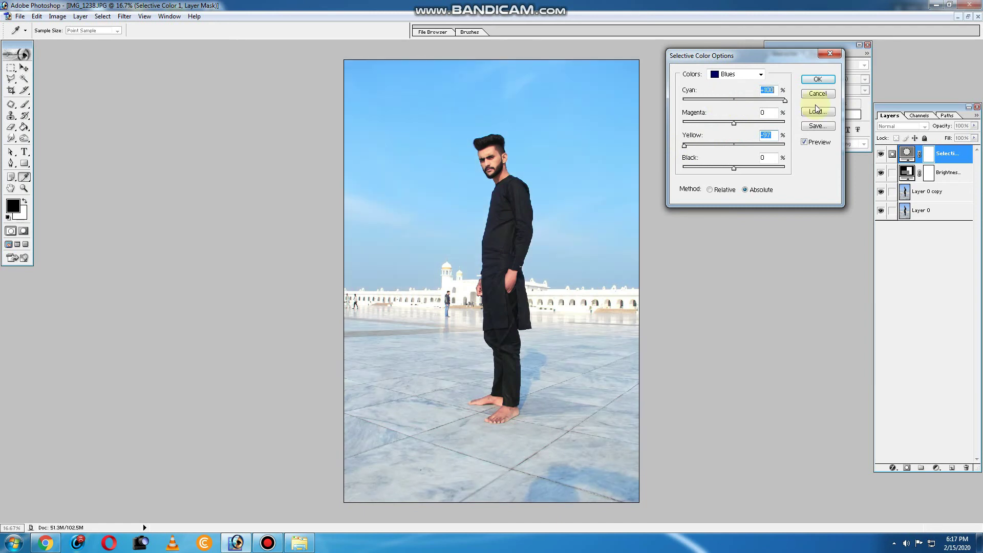
drag(734, 121, 779, 123)
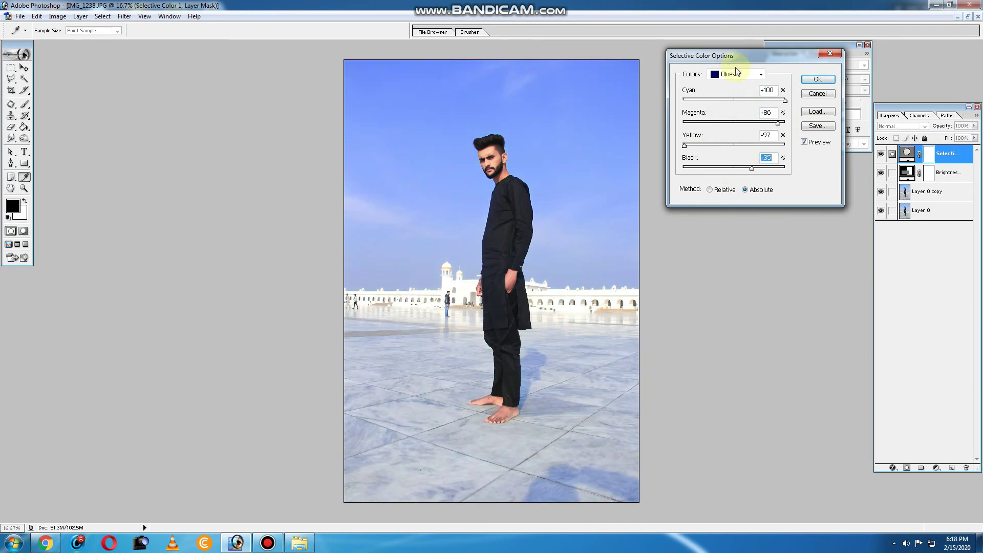
click(818, 78)
Swap foreground and background colours and select the Layer 0 copy for transforming.
key(v)
key(x)
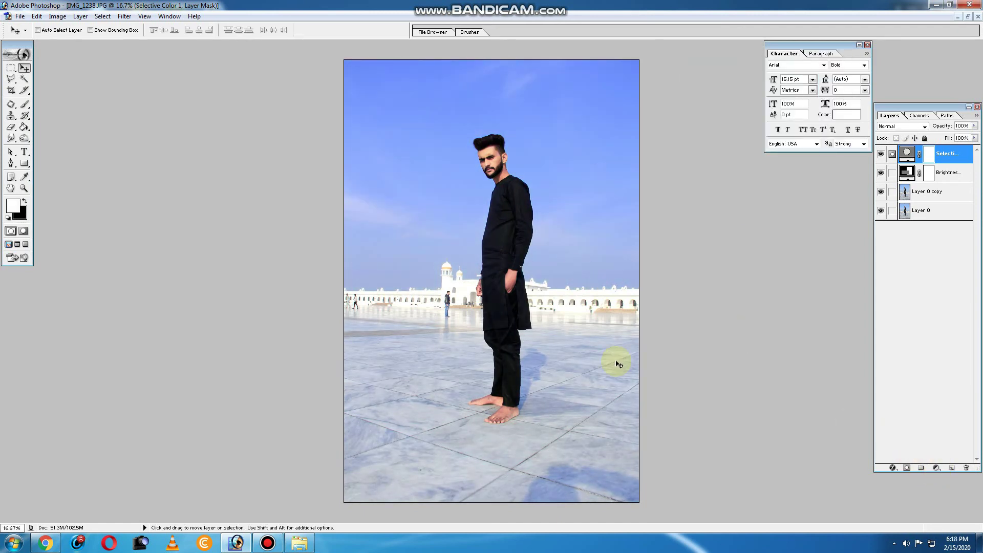
click(927, 191)
key(ctrl+t)
Nudge the Layer 0 copy slightly up-left and fit the final portrait on screen.
drag(514, 211, 510, 205)
key(Return)
click(252, 30)
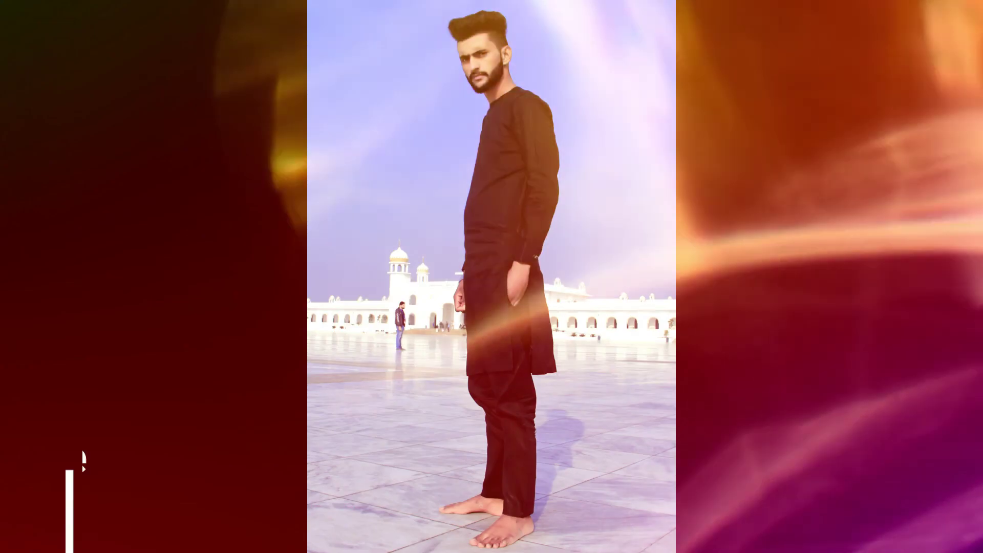